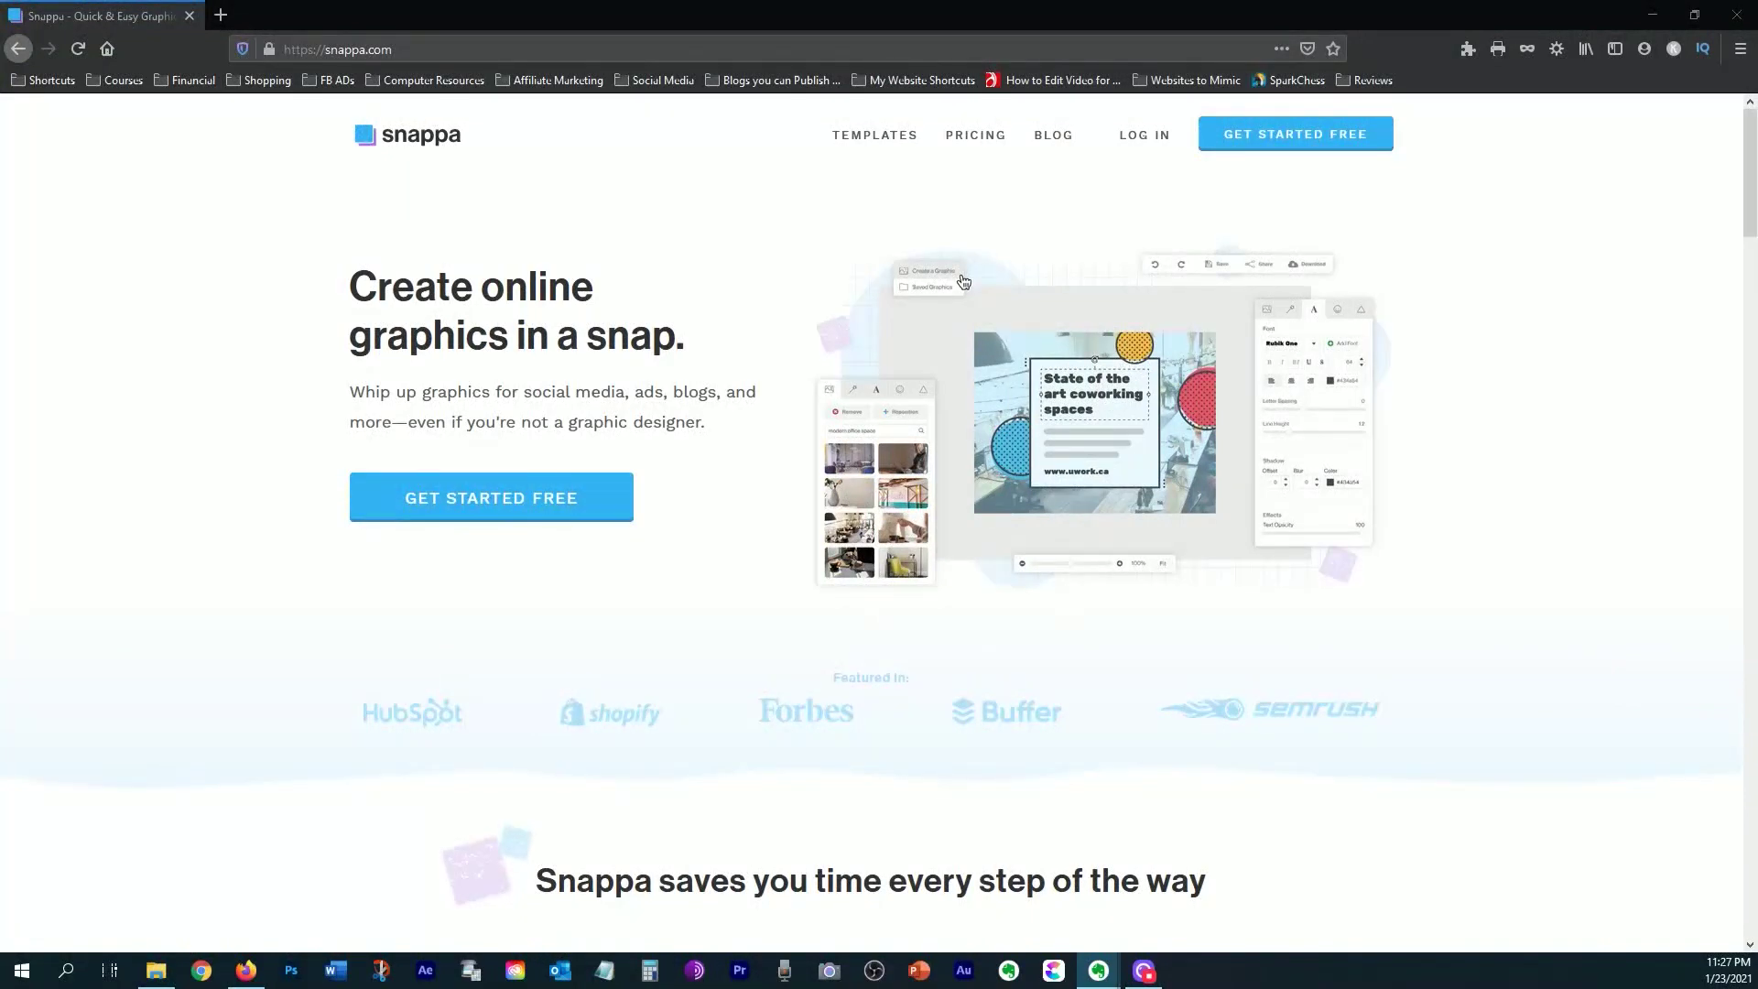
Start a new design at the Infographic 800x2000 px size
{"action": "left_click", "coordinate": [1265, 142]}
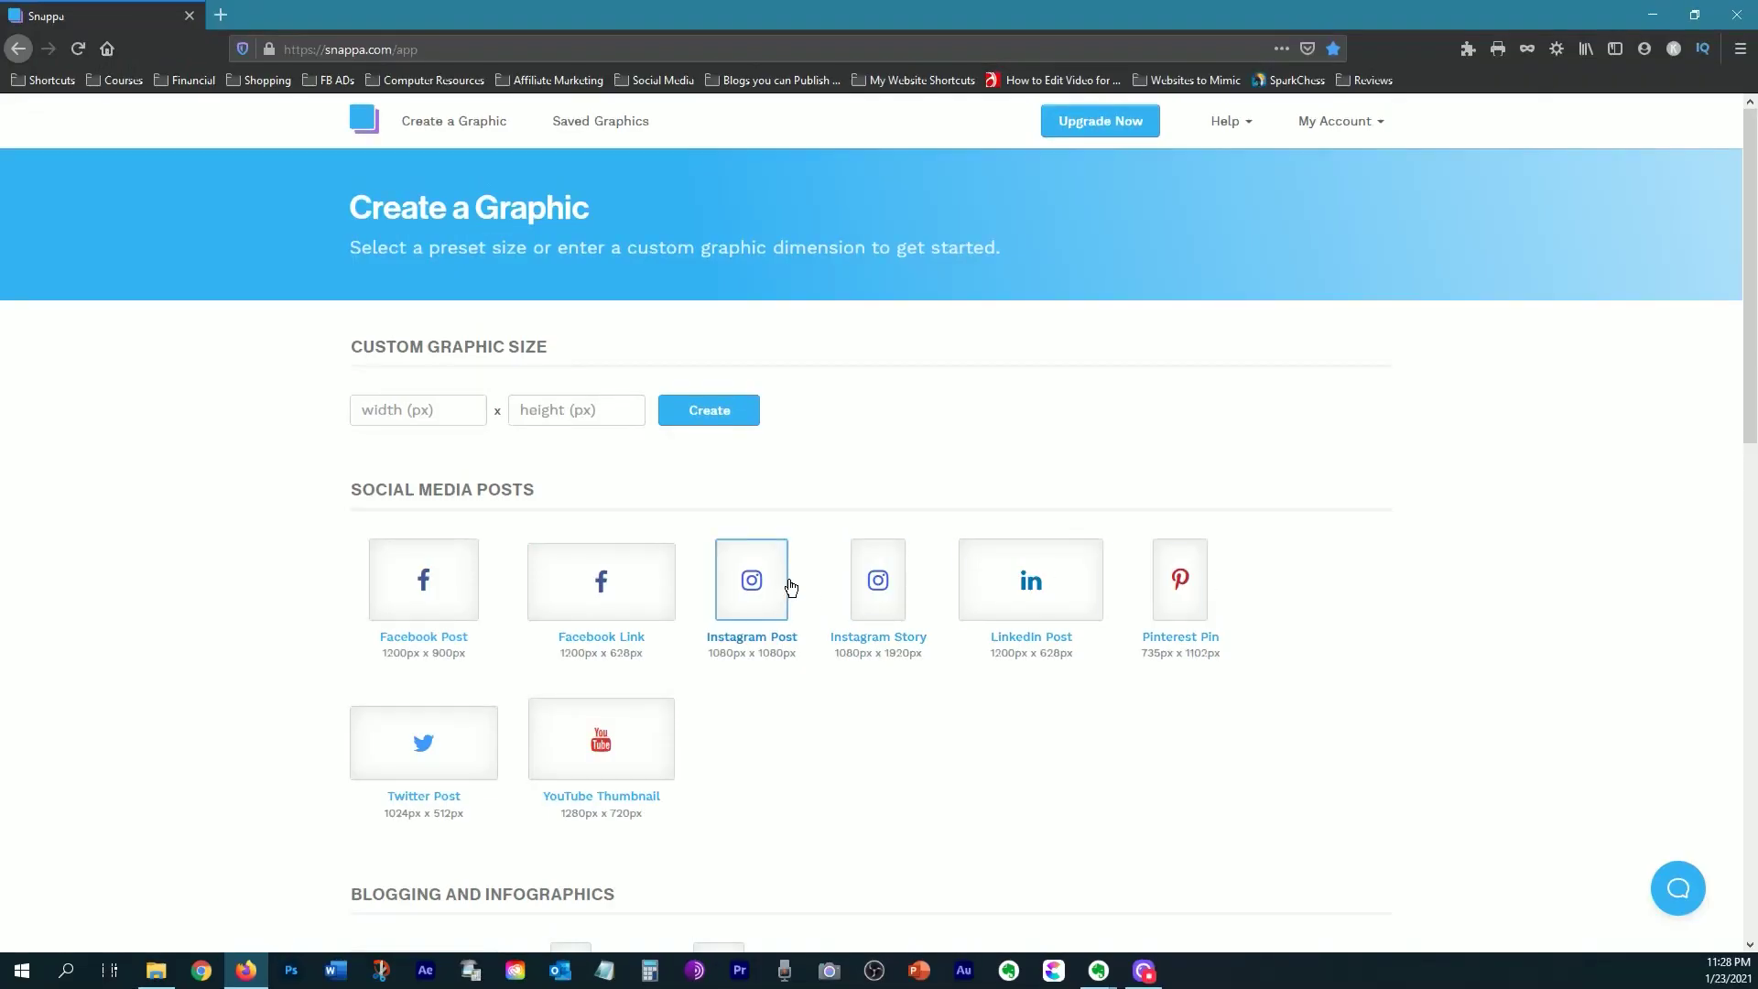
{"action": "scroll", "coordinate": [789, 590], "scroll_direction": "down", "scroll_amount": 2}
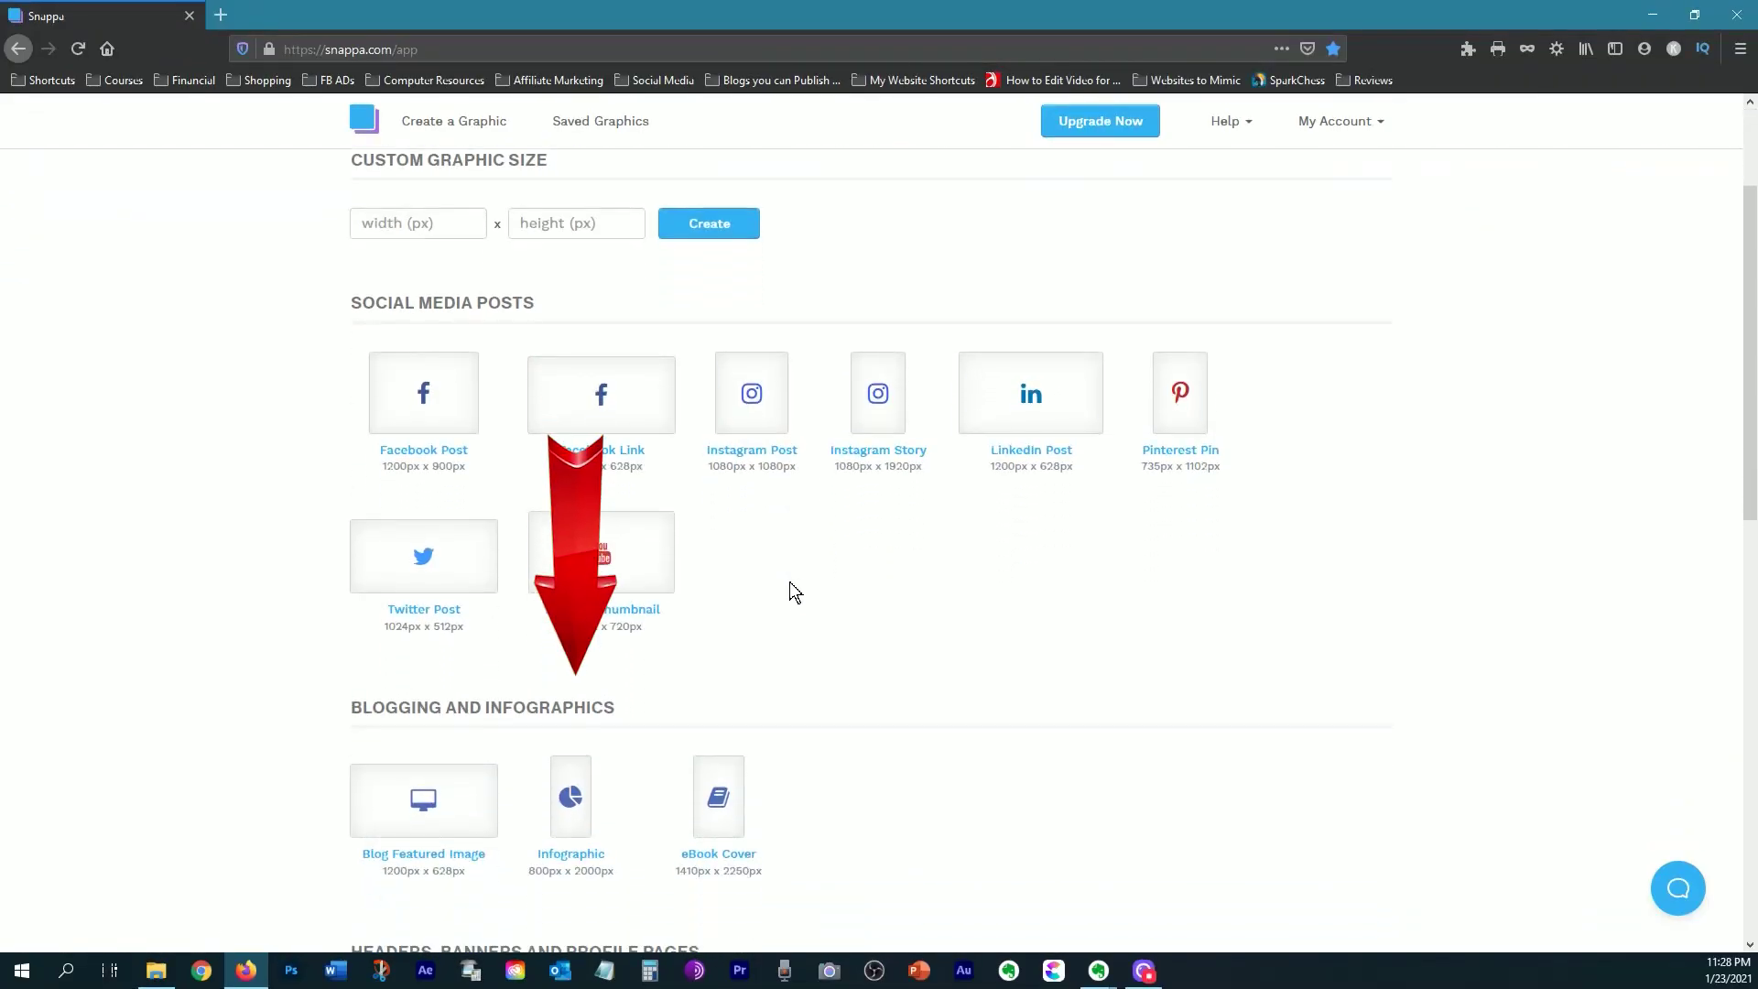
{"action": "scroll", "coordinate": [632, 742], "scroll_direction": "down", "scroll_amount": 1}
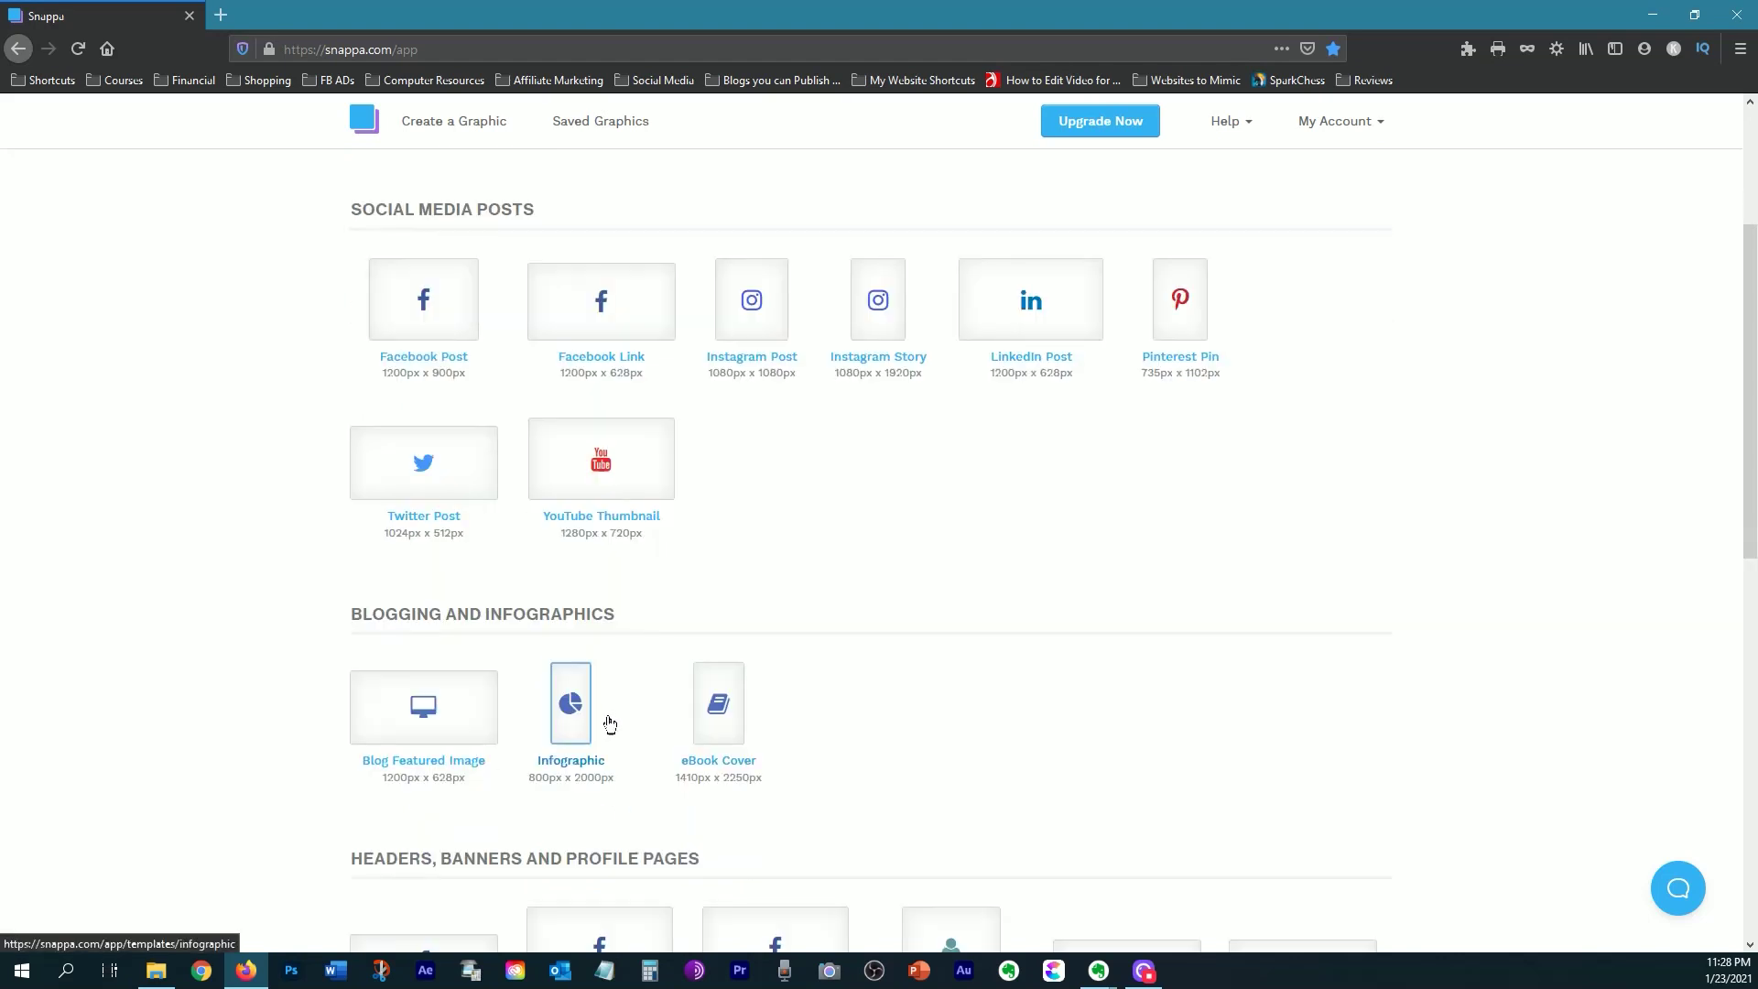
{"action": "left_click", "coordinate": [577, 720]}
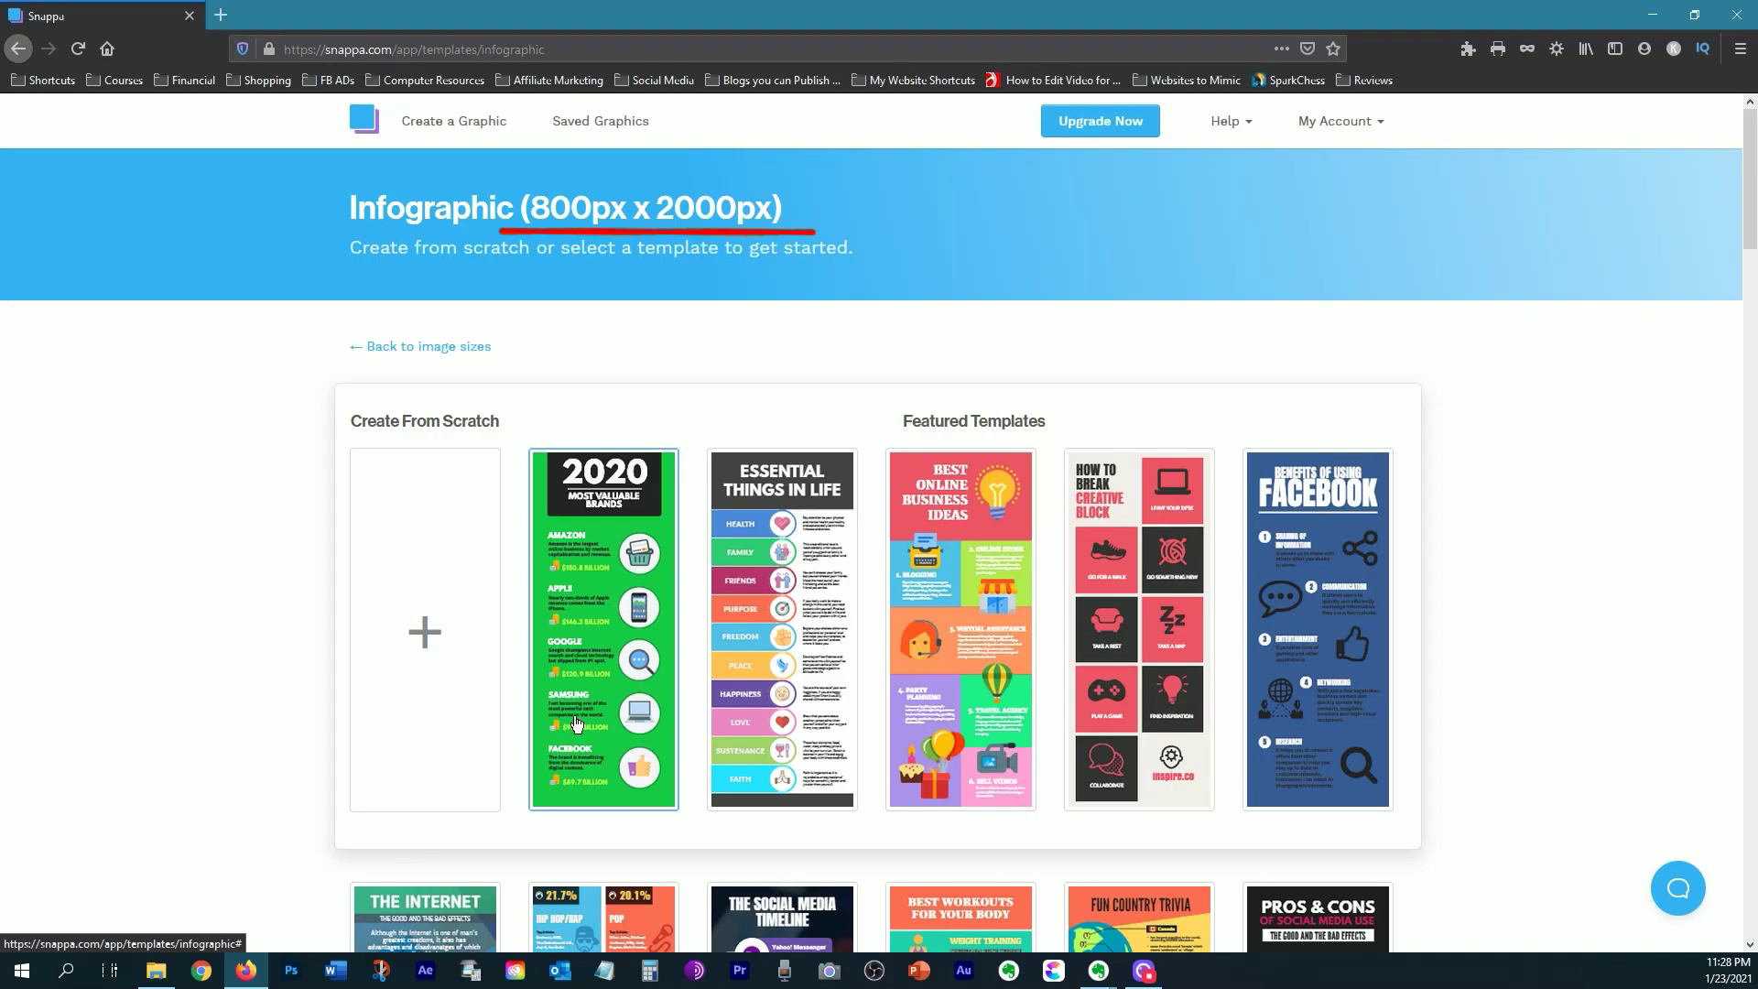
Choose the How to Study Smart infographic template
{"action": "scroll", "coordinate": [1047, 573], "scroll_direction": "down", "scroll_amount": 2}
{"action": "scroll", "coordinate": [1047, 573], "scroll_direction": "down", "scroll_amount": 1}
{"action": "scroll", "coordinate": [1047, 573], "scroll_direction": "down", "scroll_amount": 1}
{"action": "scroll", "coordinate": [1046, 571], "scroll_direction": "down", "scroll_amount": 2}
{"action": "scroll", "coordinate": [1045, 571], "scroll_direction": "down", "scroll_amount": 3}
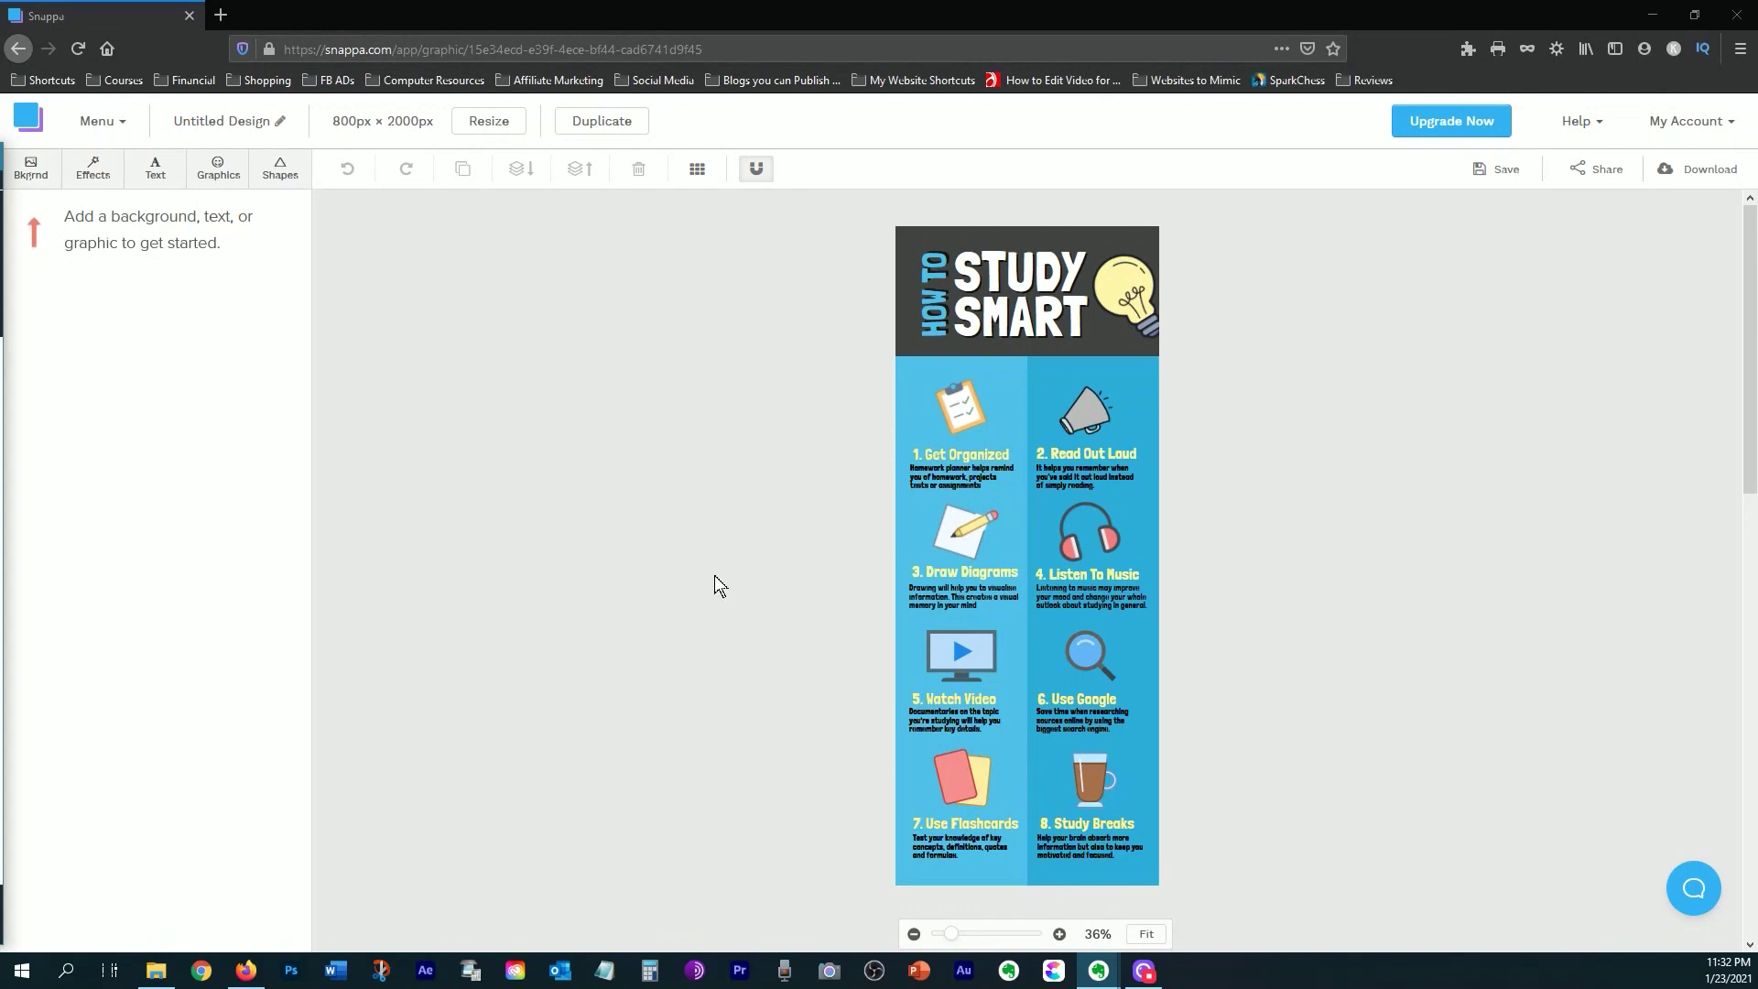
{"action": "left_click", "coordinate": [30, 167]}
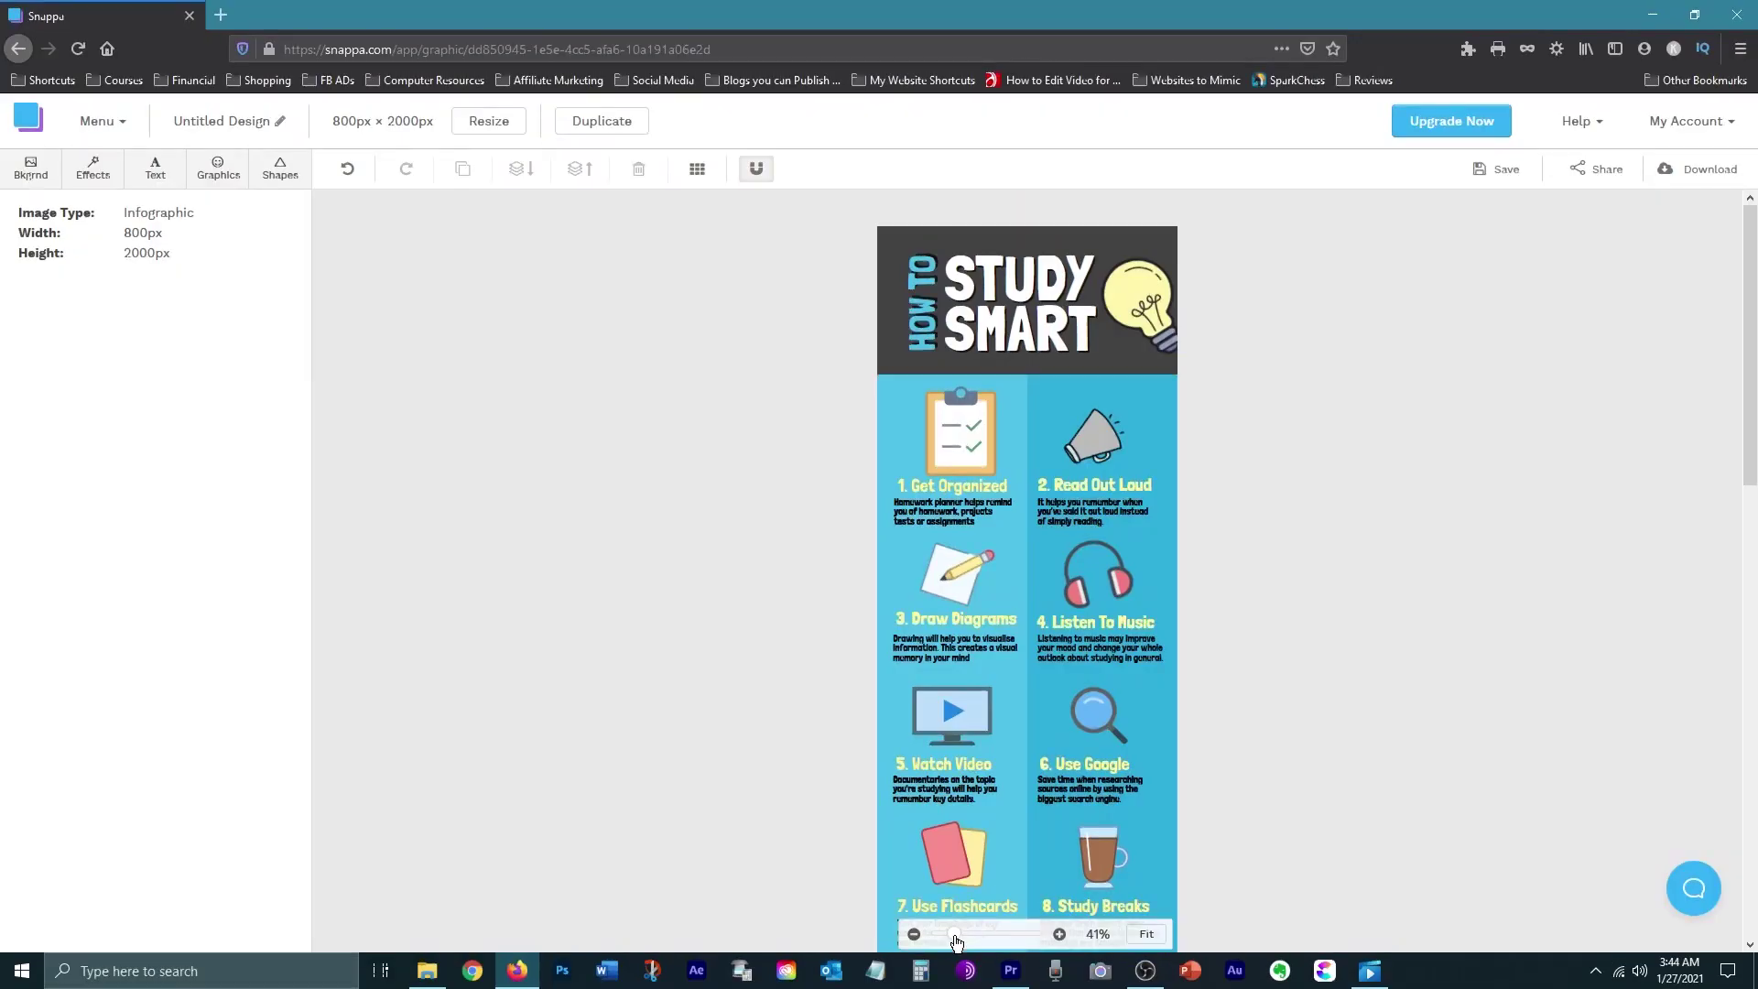
Replace the zoomed-in STUDY SMART title with MAKE, then fit the whole infographic in view
{"action": "mouse_move", "coordinate": [957, 934]}
{"action": "left_mouse_down"}
{"action": "mouse_move", "coordinate": [993, 934]}
{"action": "mouse_move", "coordinate": [968, 935]}
{"action": "left_mouse_up"}
{"action": "left_click", "coordinate": [1145, 934]}
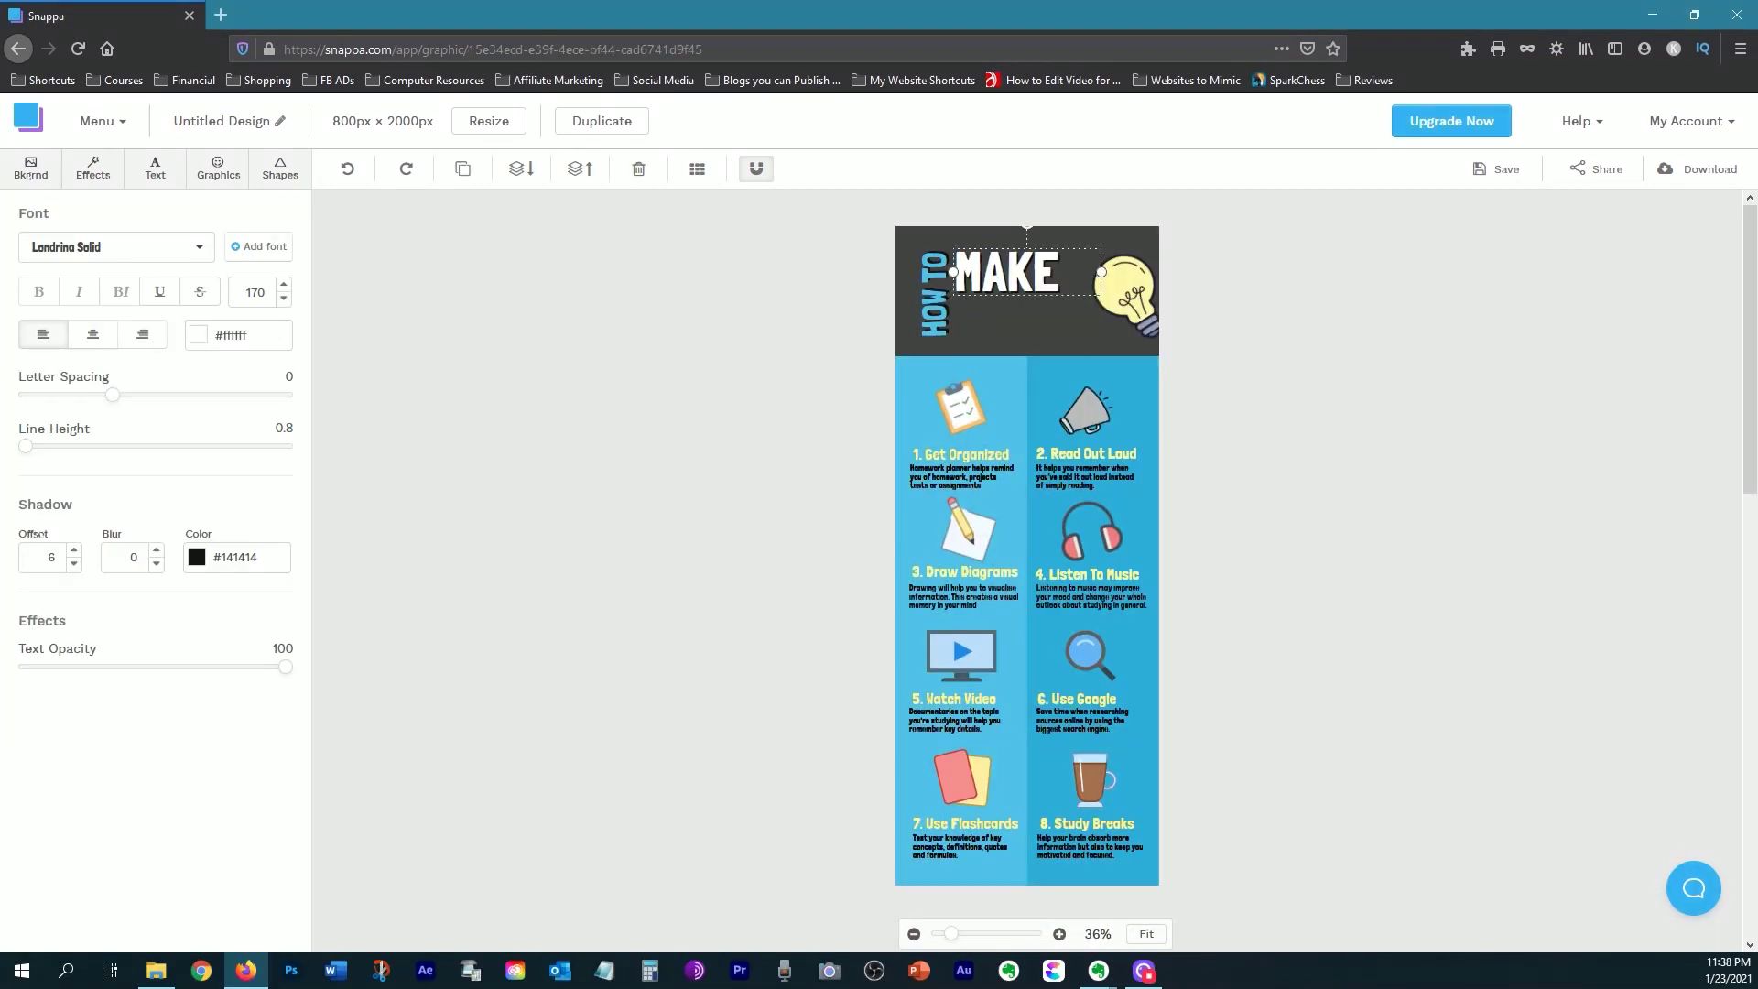
Duplicate the MAKE title below itself and change the copy to INFOGRAPHICS
{"action": "left_click", "coordinate": [1008, 272]}
{"action": "key", "text": "ctrl+d"}
{"action": "left_click_drag", "start_coordinate": [1026, 272], "coordinate": [1034, 325]}
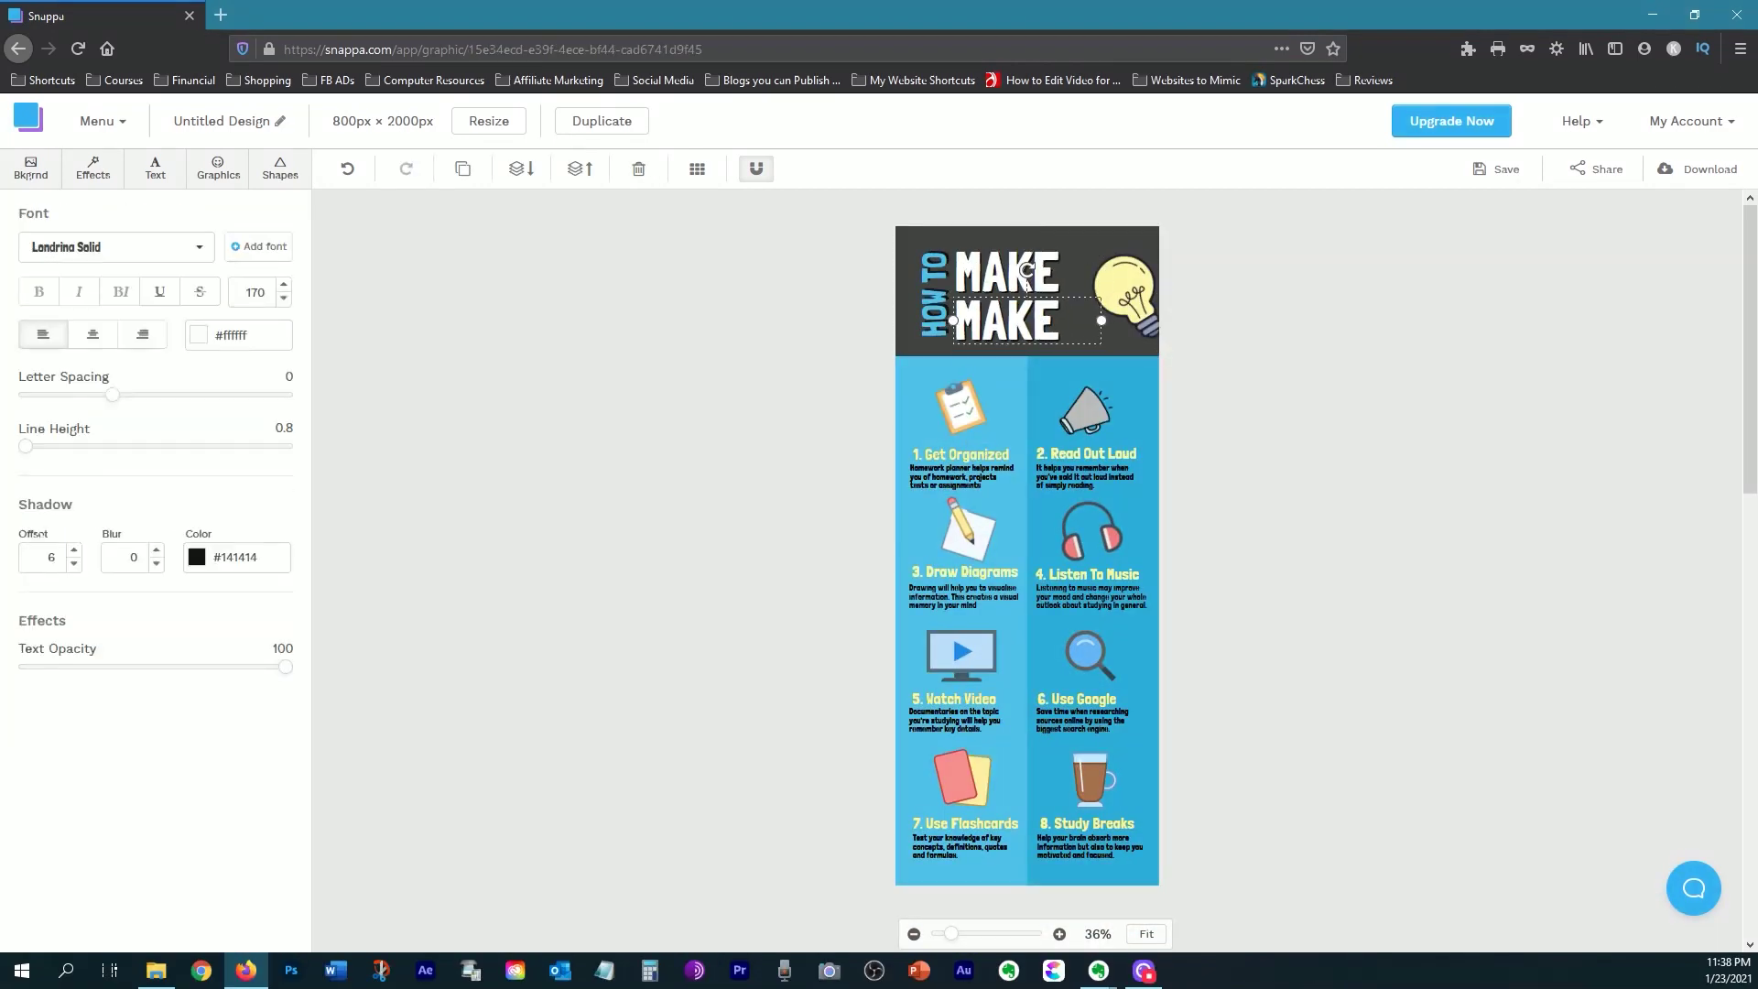
{"action": "type", "text": "INFOGRA"}
{"action": "type", "text": "PHICS"}
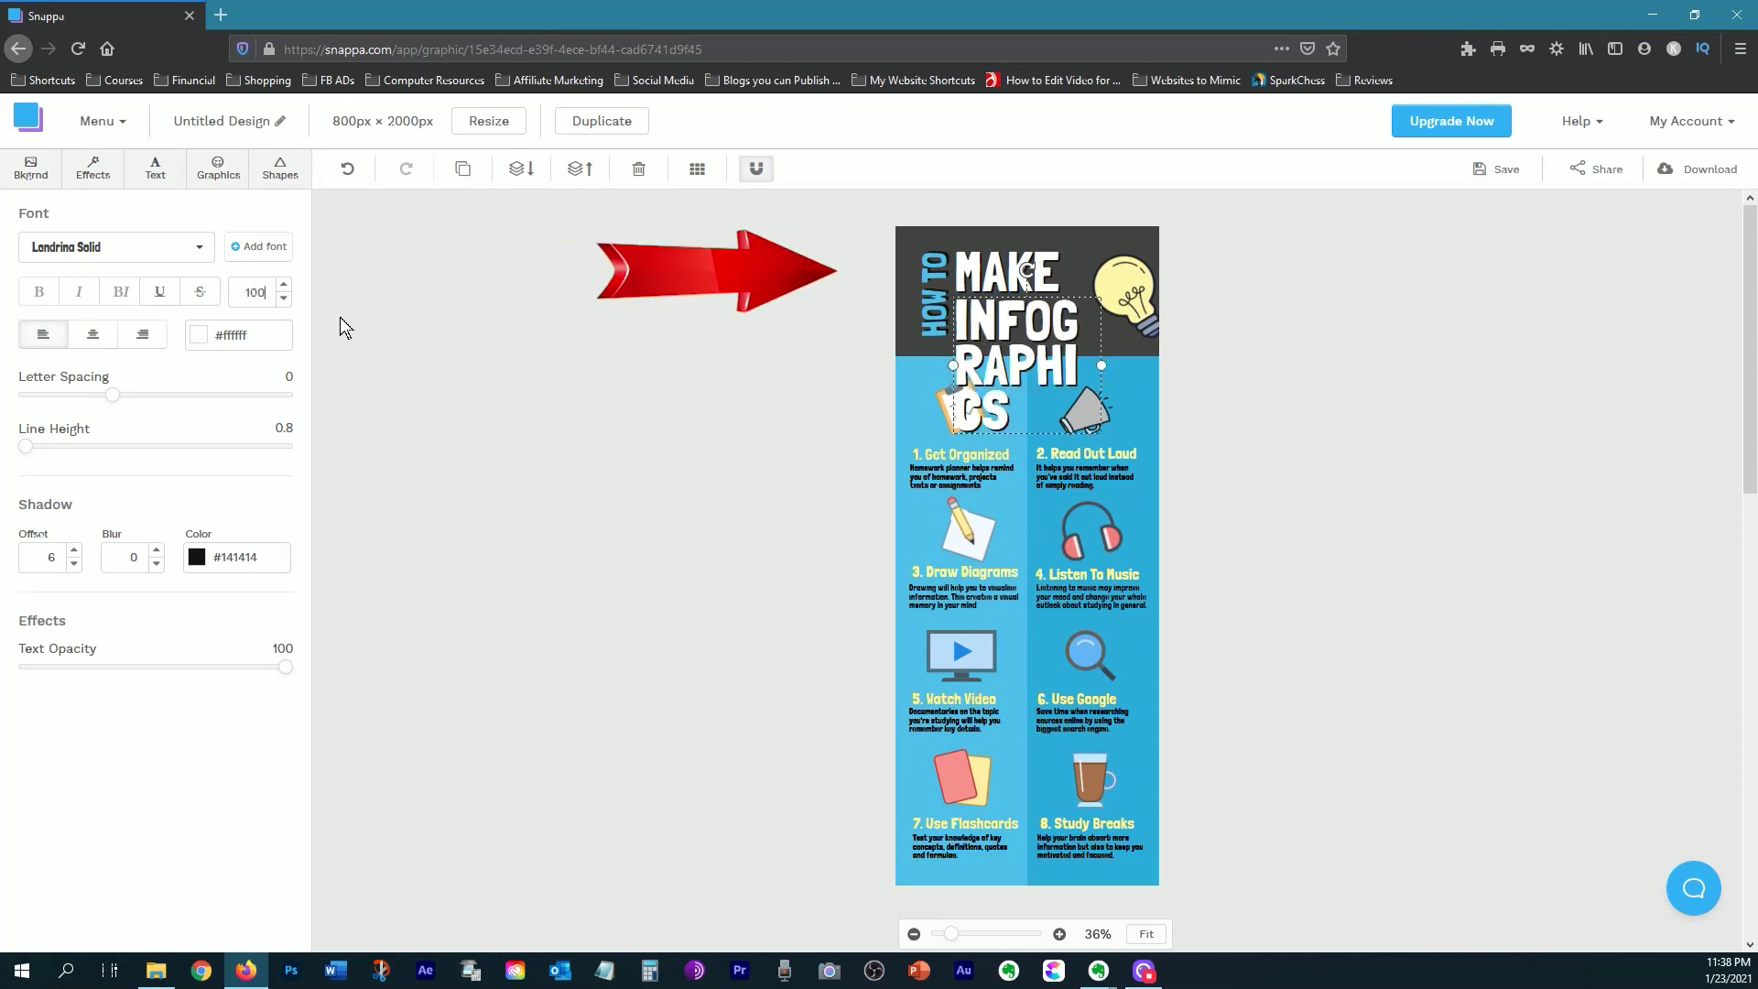
{"action": "key", "text": "Return"}
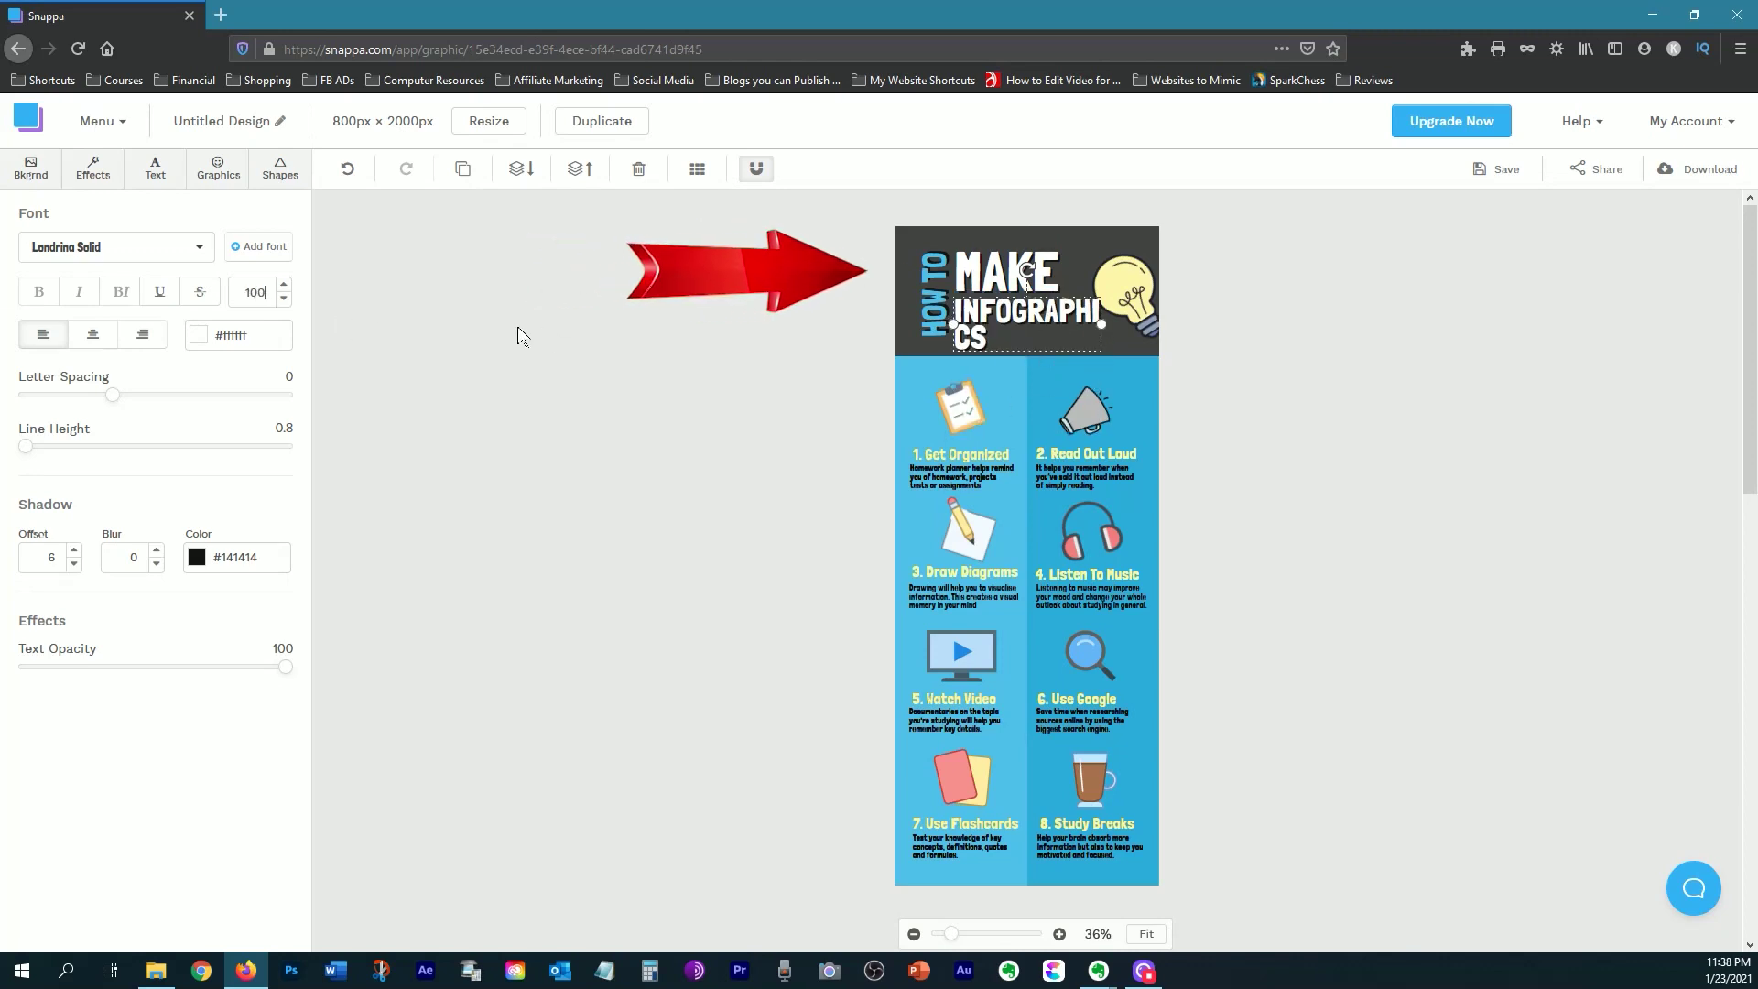
Set INFOGRAPHICS to size 120, widen it onto one line, and align it under MAKE
{"action": "left_click_drag", "start_coordinate": [1087, 323], "coordinate": [1134, 344]}
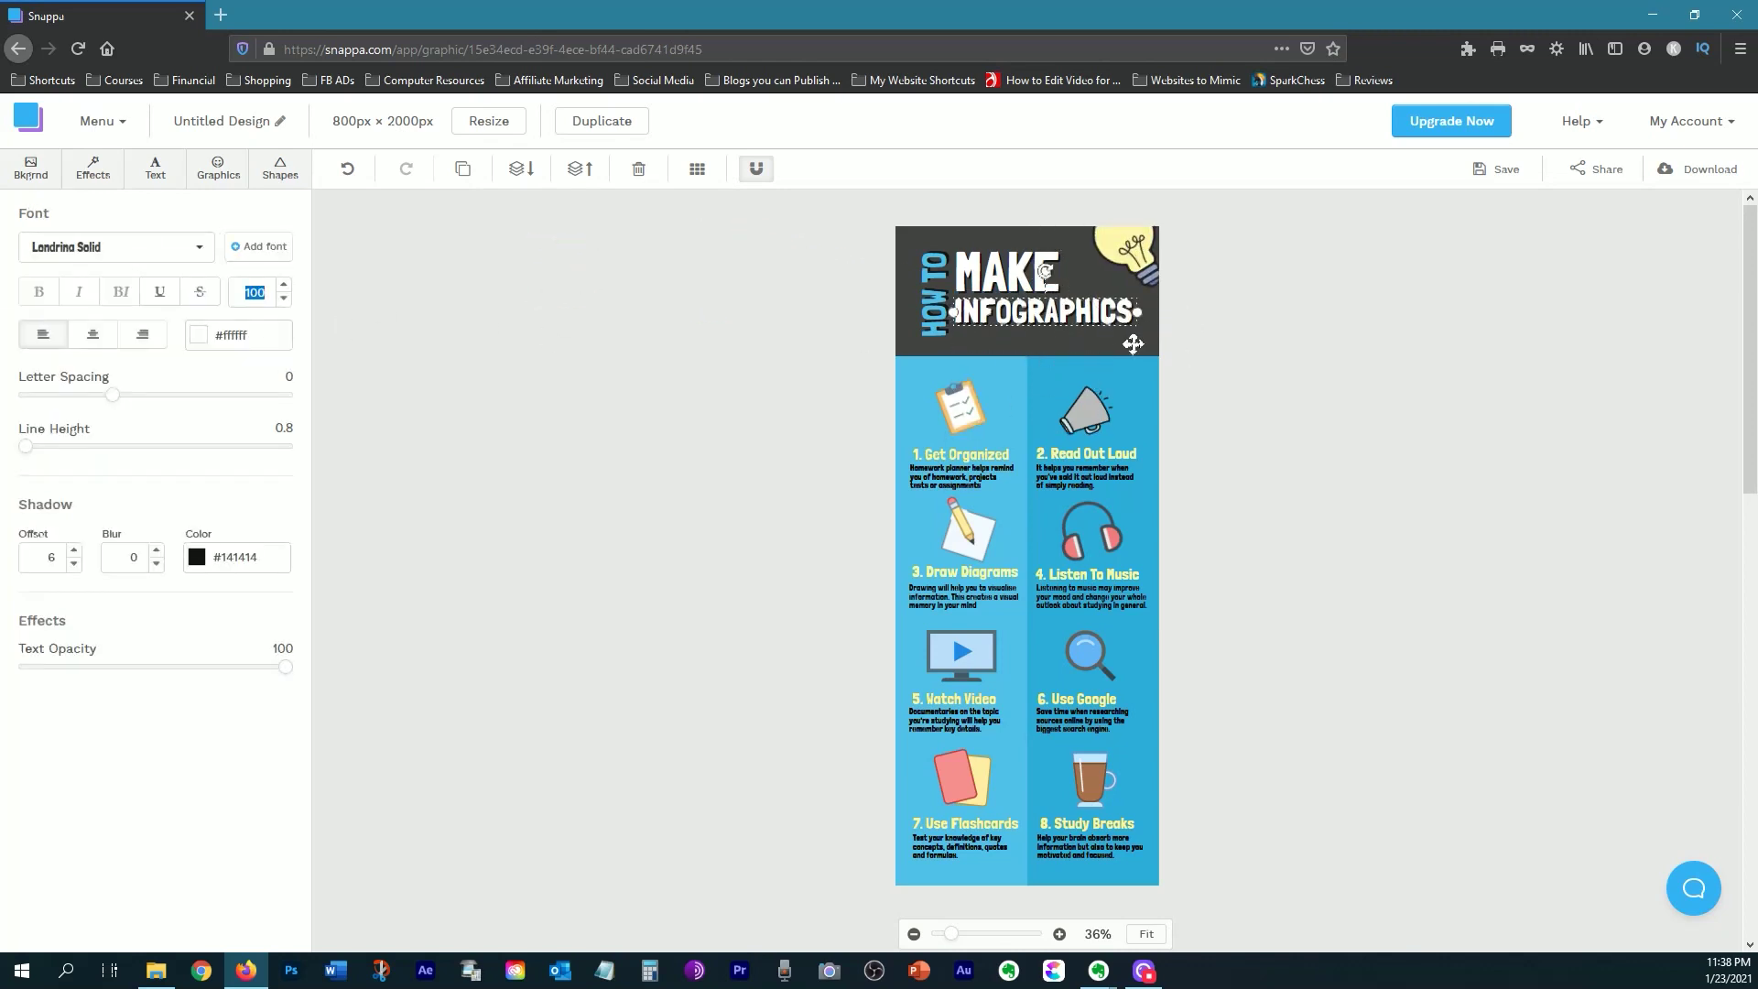
{"action": "type", "text": "120"}
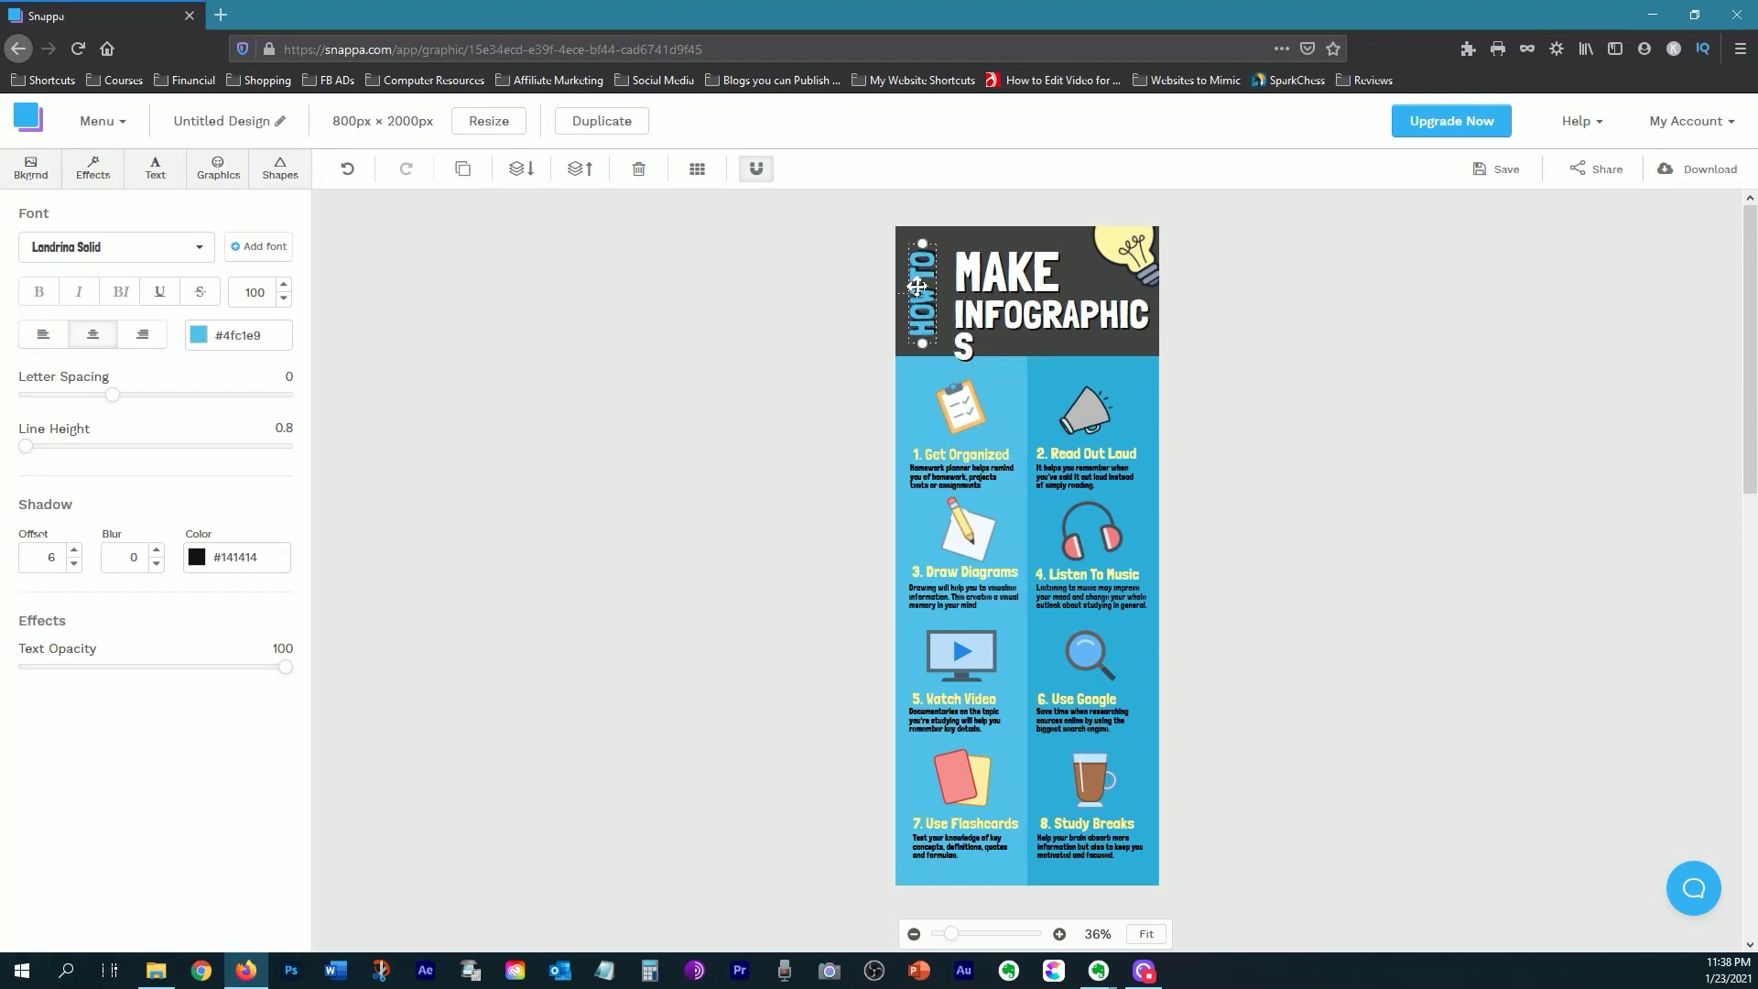
{"action": "mouse_move", "coordinate": [952, 325]}
{"action": "left_mouse_down"}
{"action": "mouse_move", "coordinate": [932, 336]}
{"action": "mouse_move", "coordinate": [925, 300]}
{"action": "left_mouse_up"}
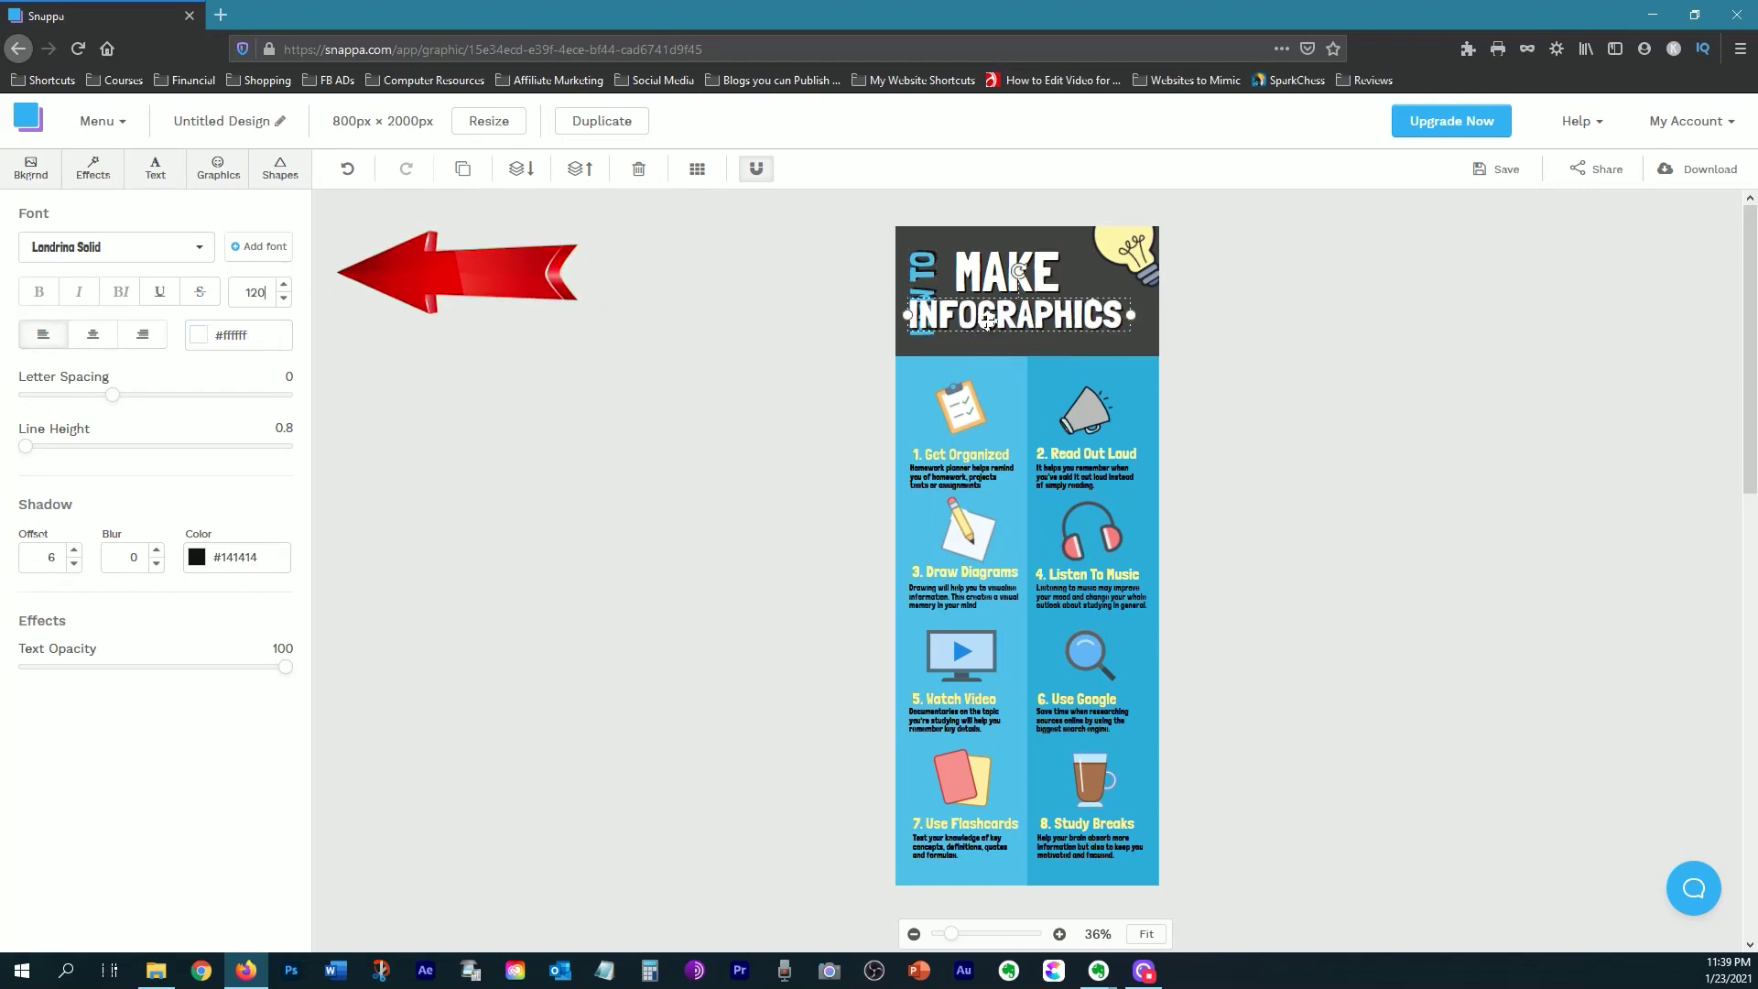
{"action": "mouse_move", "coordinate": [1007, 270]}
{"action": "left_mouse_down"}
{"action": "mouse_move", "coordinate": [991, 270]}
{"action": "mouse_move", "coordinate": [1008, 319]}
{"action": "left_mouse_up"}
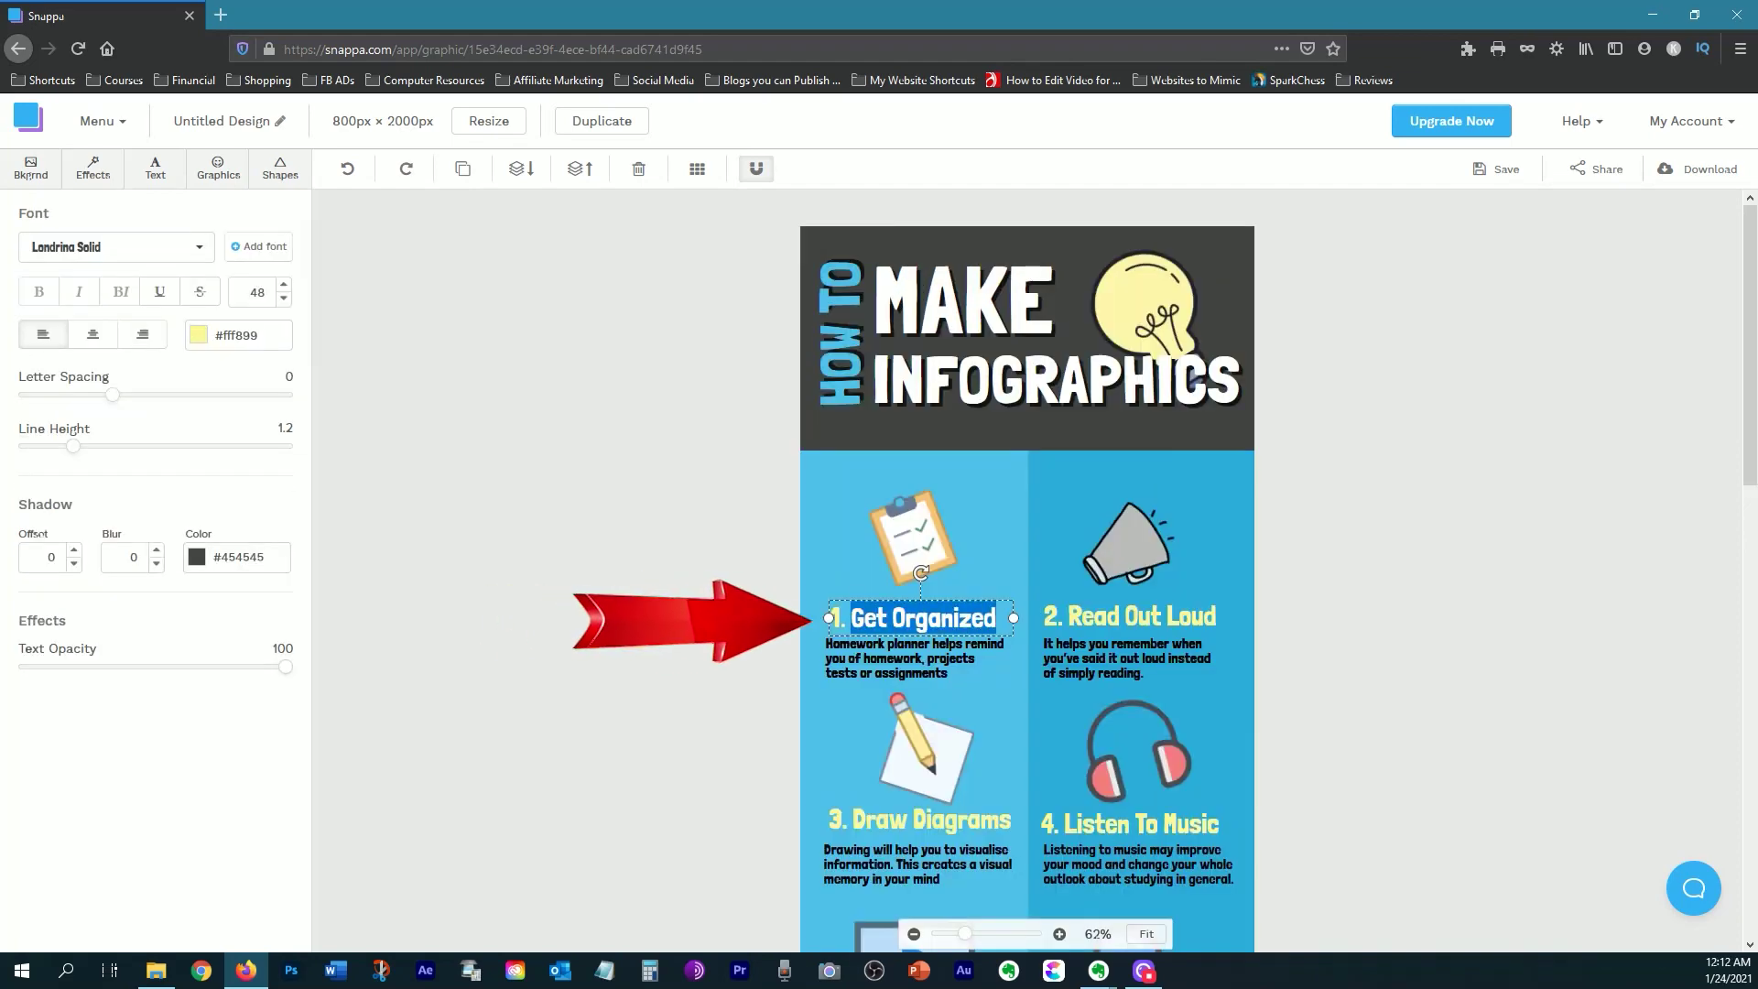
Retitle steps 1 and 2 as Gear Up and Get Organized, pasting new descriptions
{"action": "type", "text": "ear Up"}
{"action": "double_click", "coordinate": [916, 658]}
{"action": "type", "text": "Choose which graphics platform to create your infographic"}
{"action": "scroll", "coordinate": [1026, 549], "scroll_direction": "down", "scroll_amount": 2}
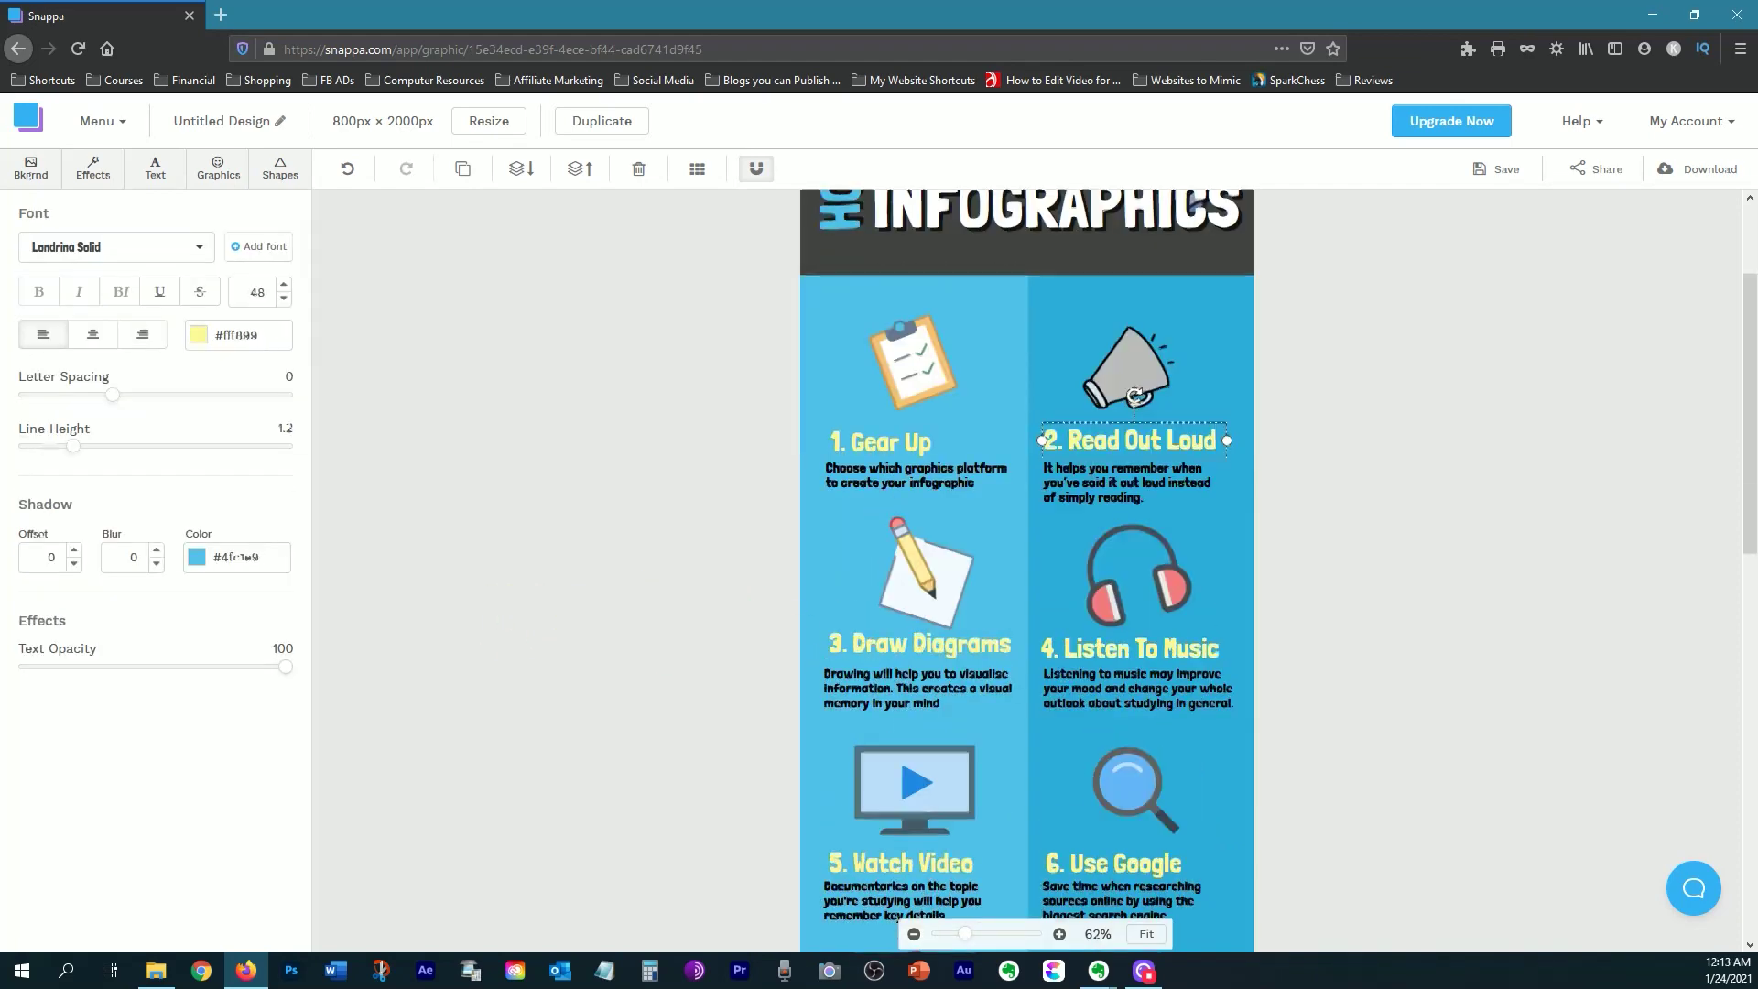
{"action": "left_click_drag", "start_coordinate": [1218, 440], "coordinate": [1068, 440]}
{"action": "type", "text": "Get Organized"}
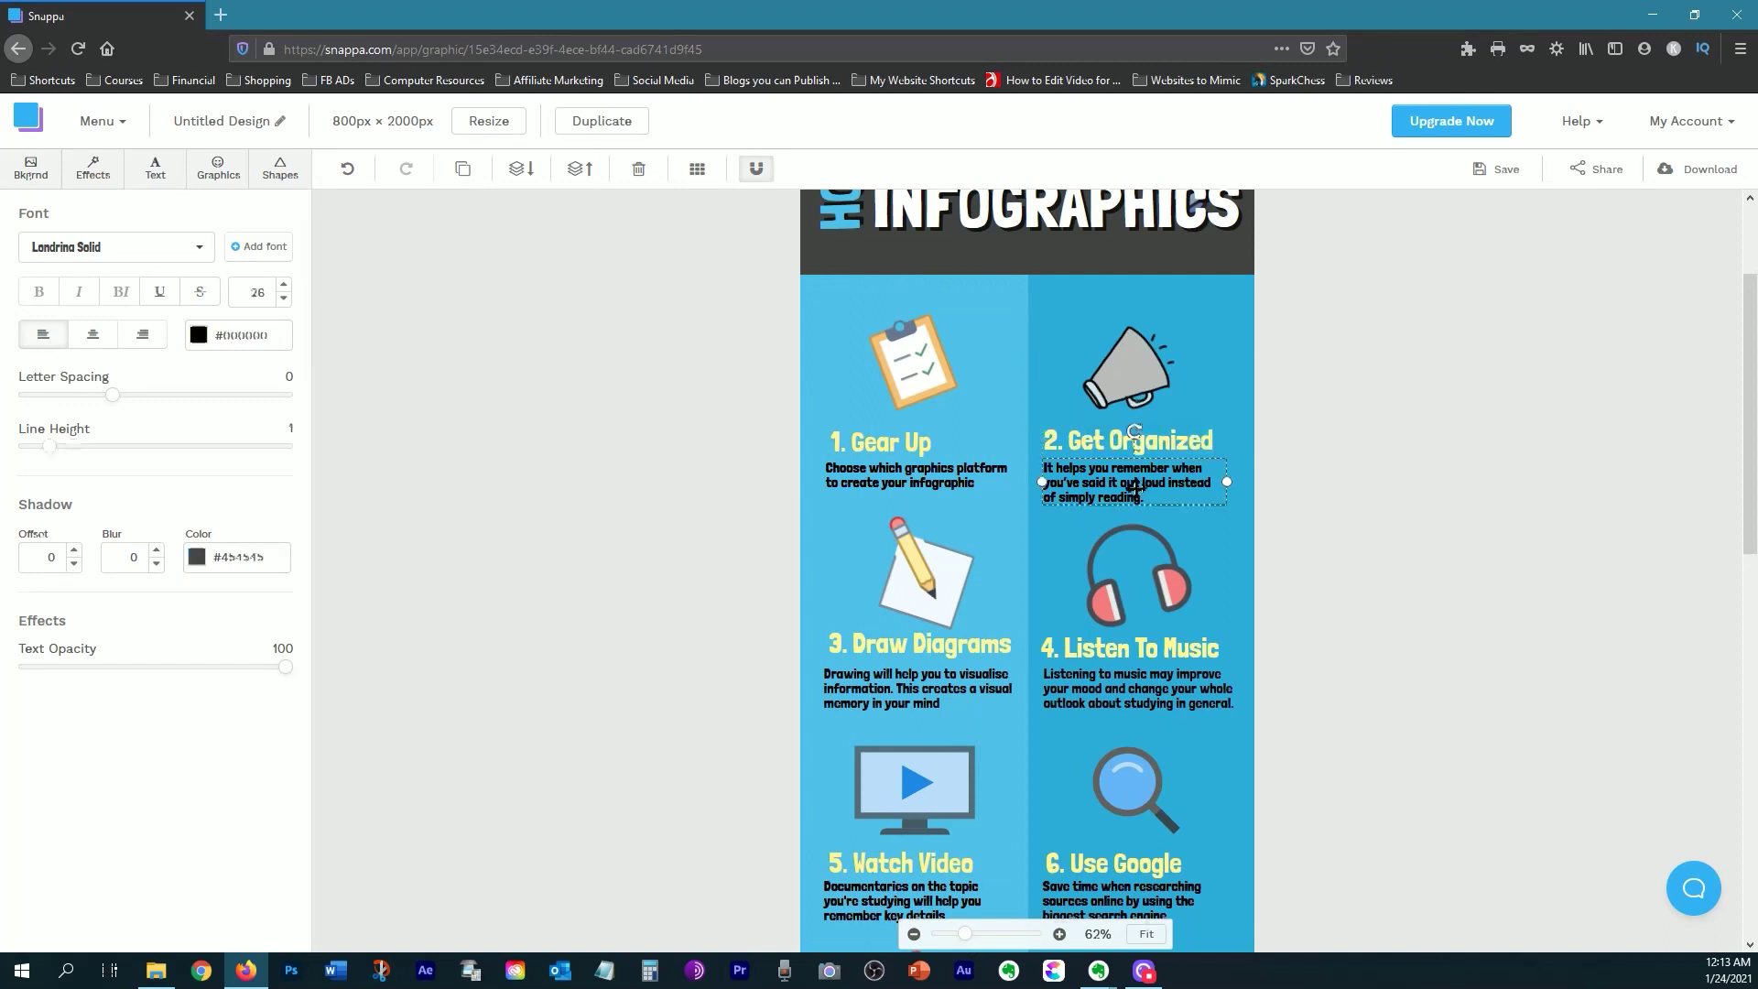
{"action": "double_click", "coordinate": [1134, 482]}
{"action": "type", "text": "Outline your goals for creating your infographic"}
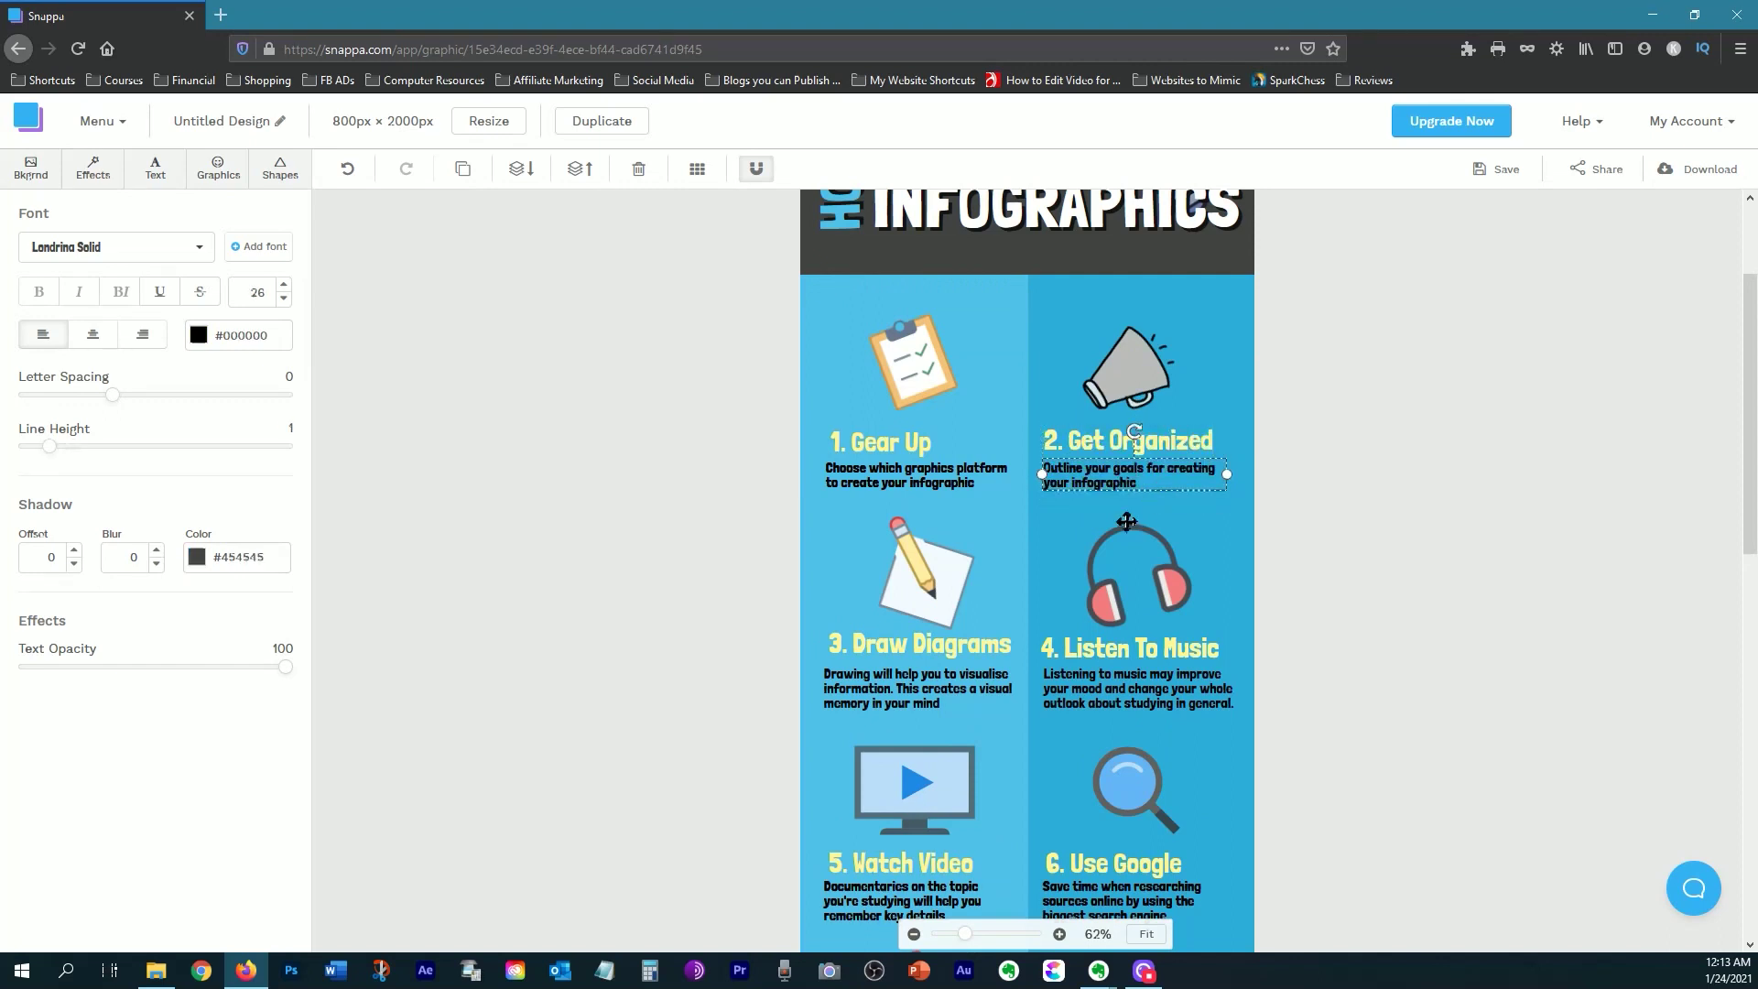
Retitle steps 3 and 4 as Research and Draft & Sketch, pasting new descriptions
{"action": "left_click_drag", "start_coordinate": [1013, 645], "coordinate": [852, 644]}
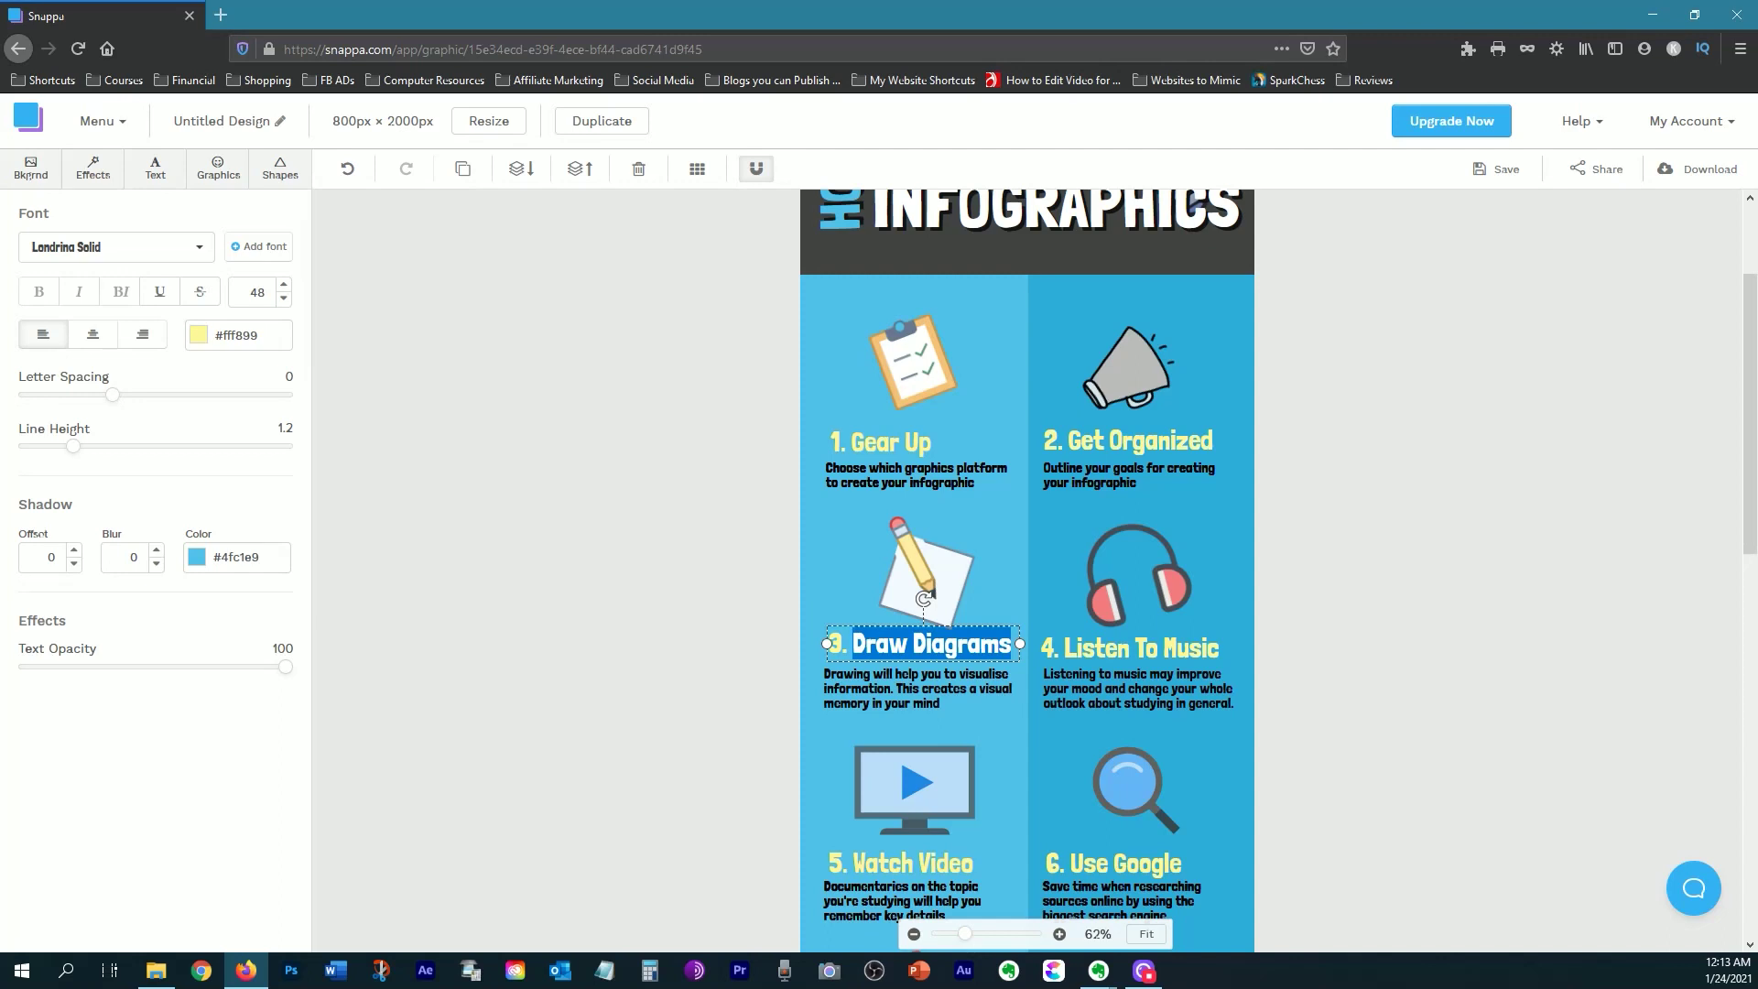
{"action": "type", "text": "Research"}
{"action": "double_click", "coordinate": [916, 688]}
{"action": "type", "text": "Collect all the data for your infographic"}
{"action": "left_click_drag", "start_coordinate": [1220, 647], "coordinate": [1048, 647]}
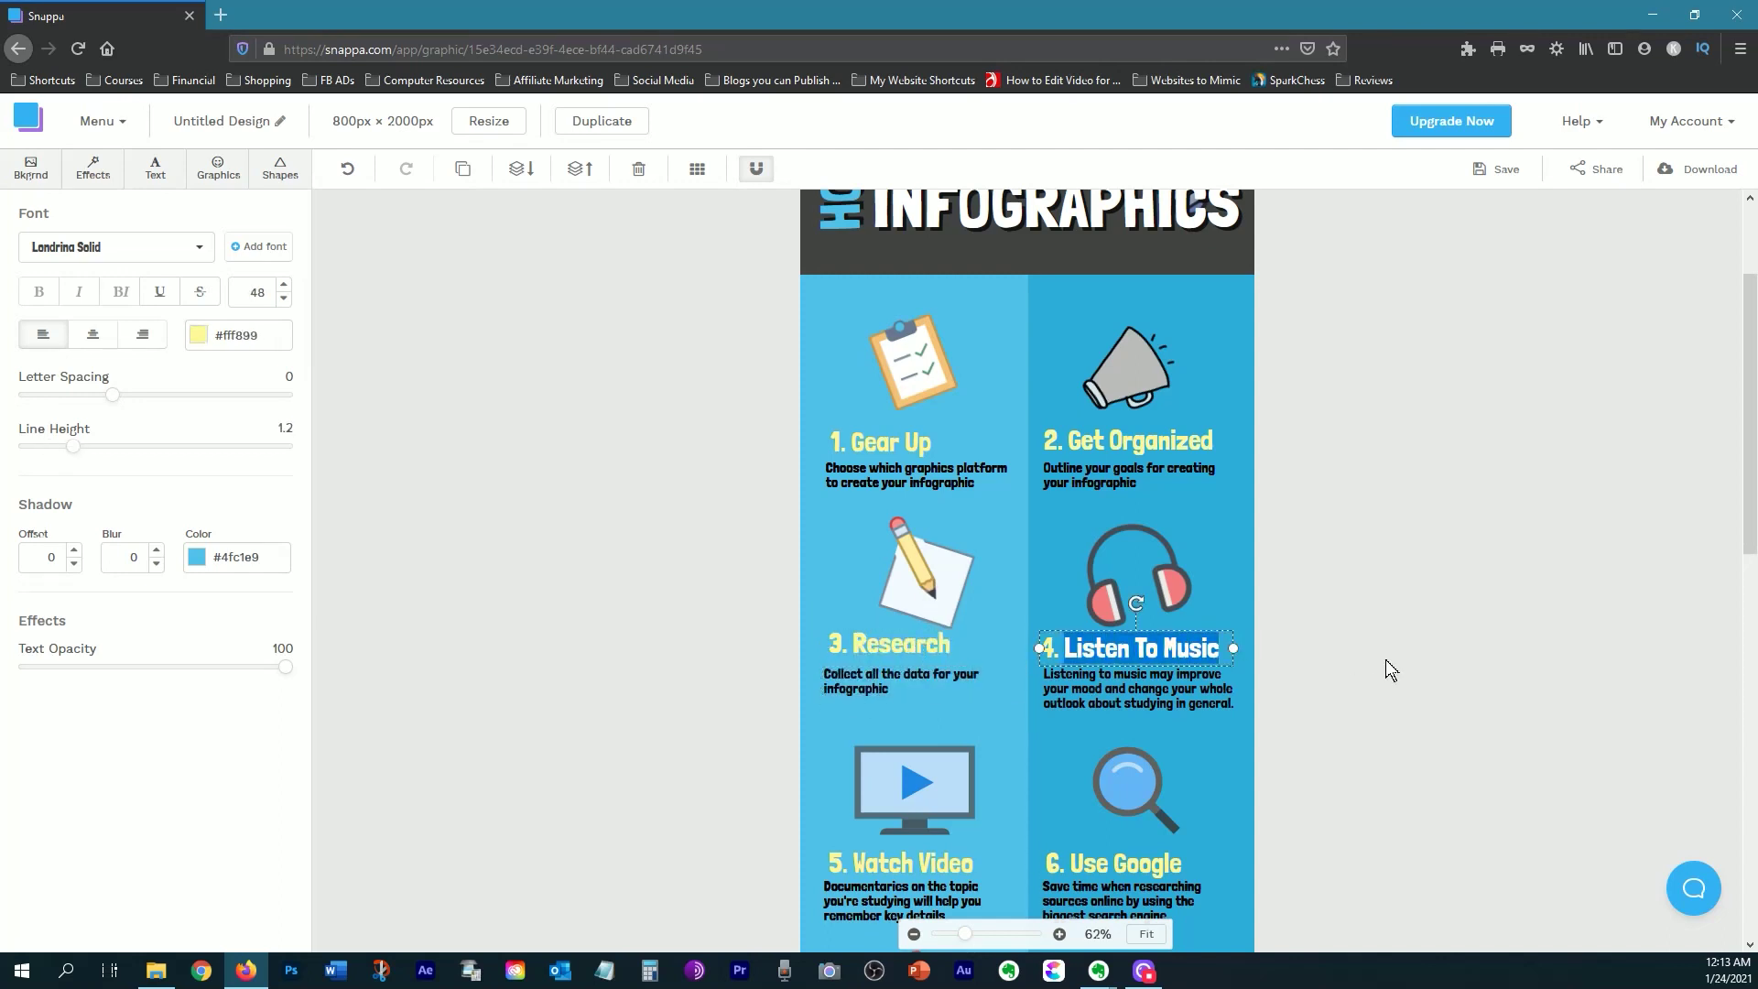
{"action": "type", "text": "Draft & Sketch"}
{"action": "scroll", "coordinate": [1508, 703], "scroll_direction": "down", "scroll_amount": 3}
{"action": "double_click", "coordinate": [1140, 425]}
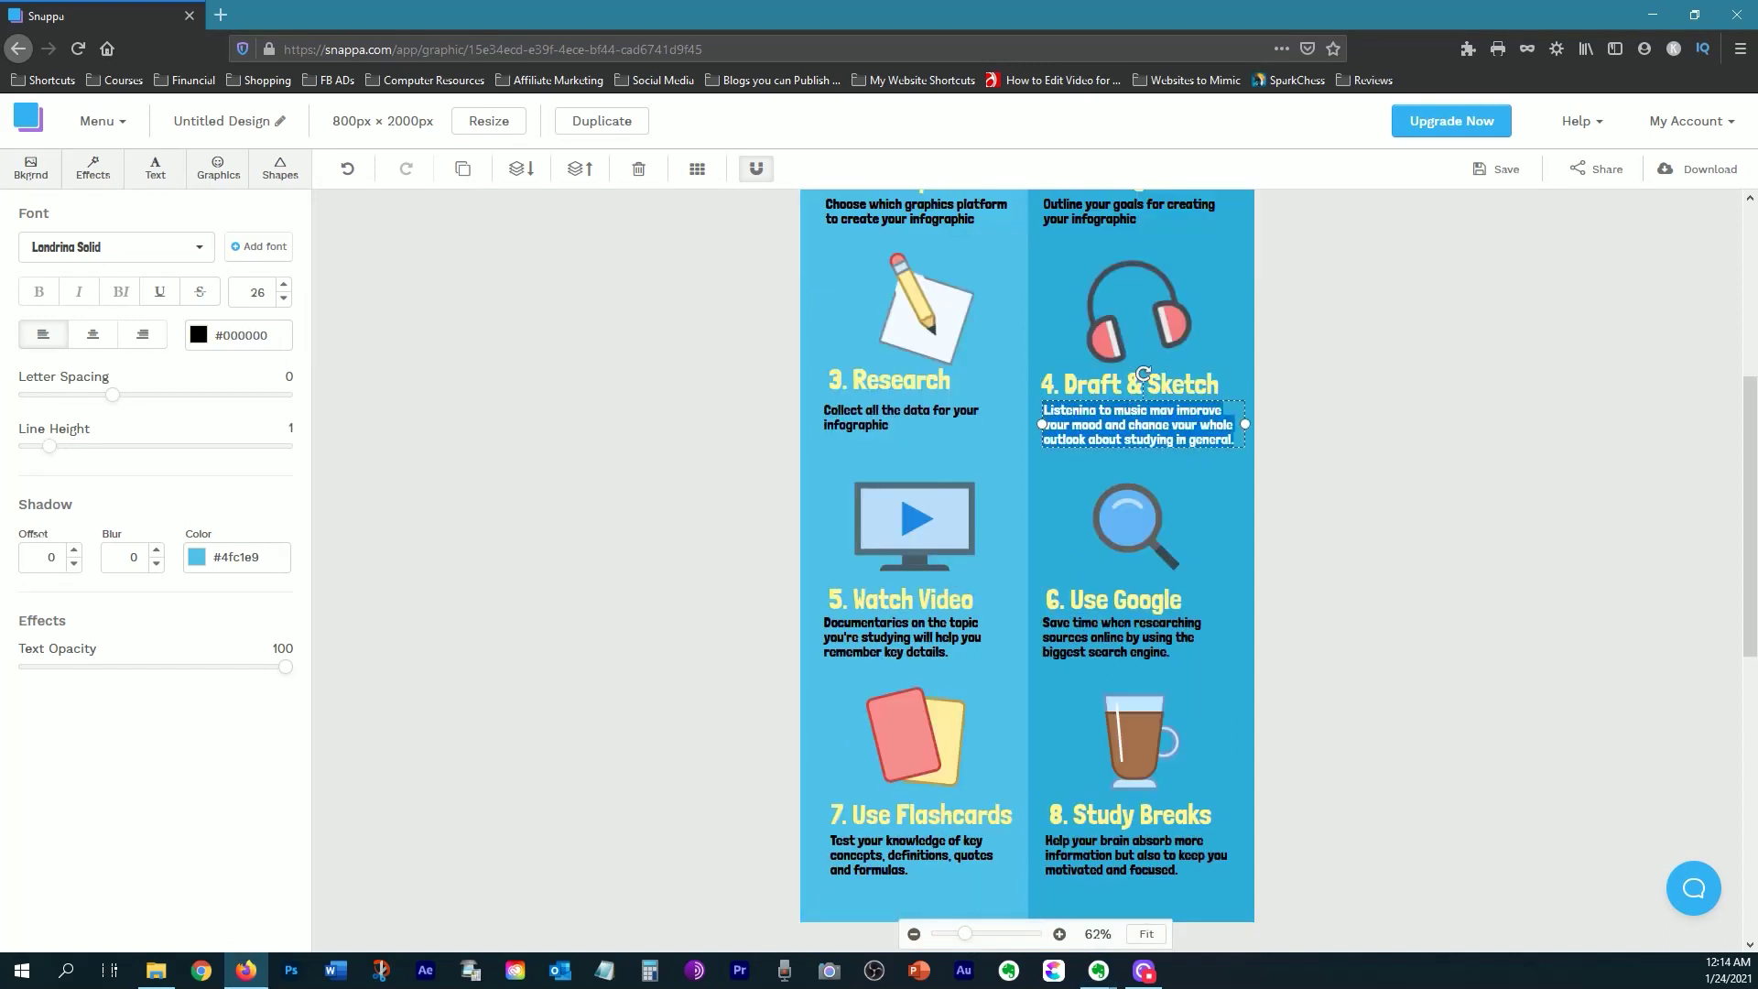
{"action": "type", "text": "Make data visualizations for your infographic"}
Retitle steps 5 and 6 as Design and Customize, and rewrite their descriptions plus Review's
{"action": "left_click_drag", "start_coordinate": [853, 600], "coordinate": [973, 600]}
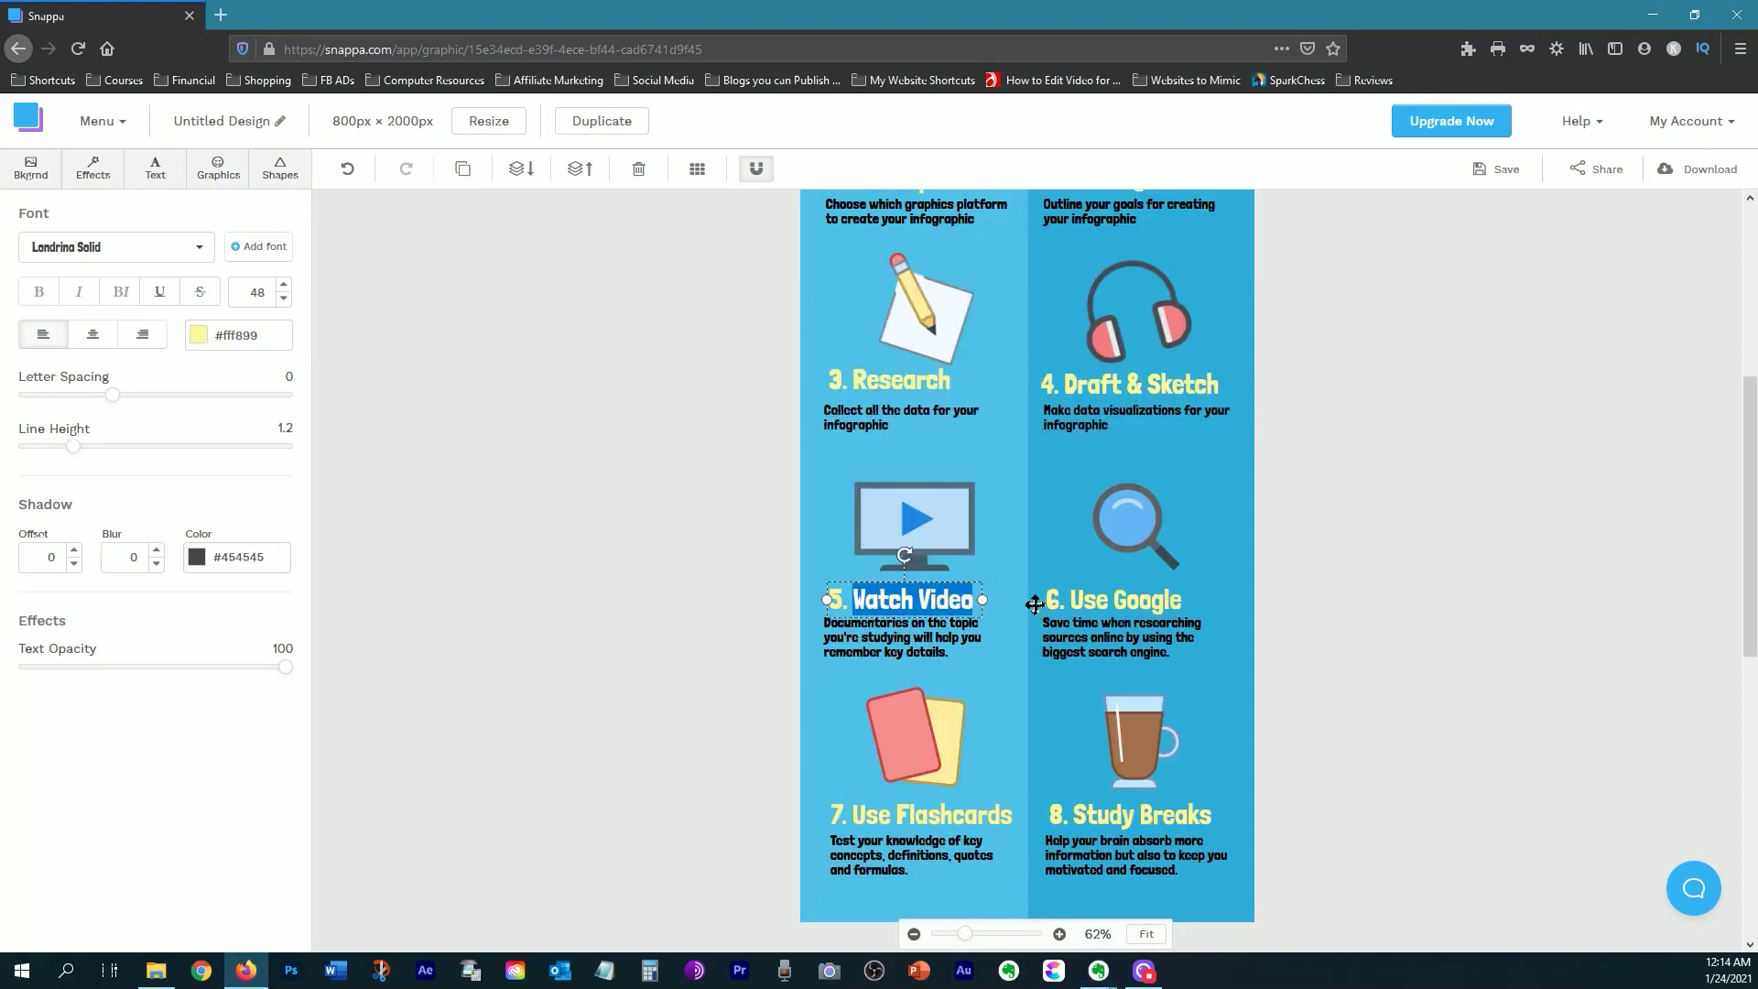
{"action": "type", "text": "Design"}
{"action": "double_click", "coordinate": [903, 632]}
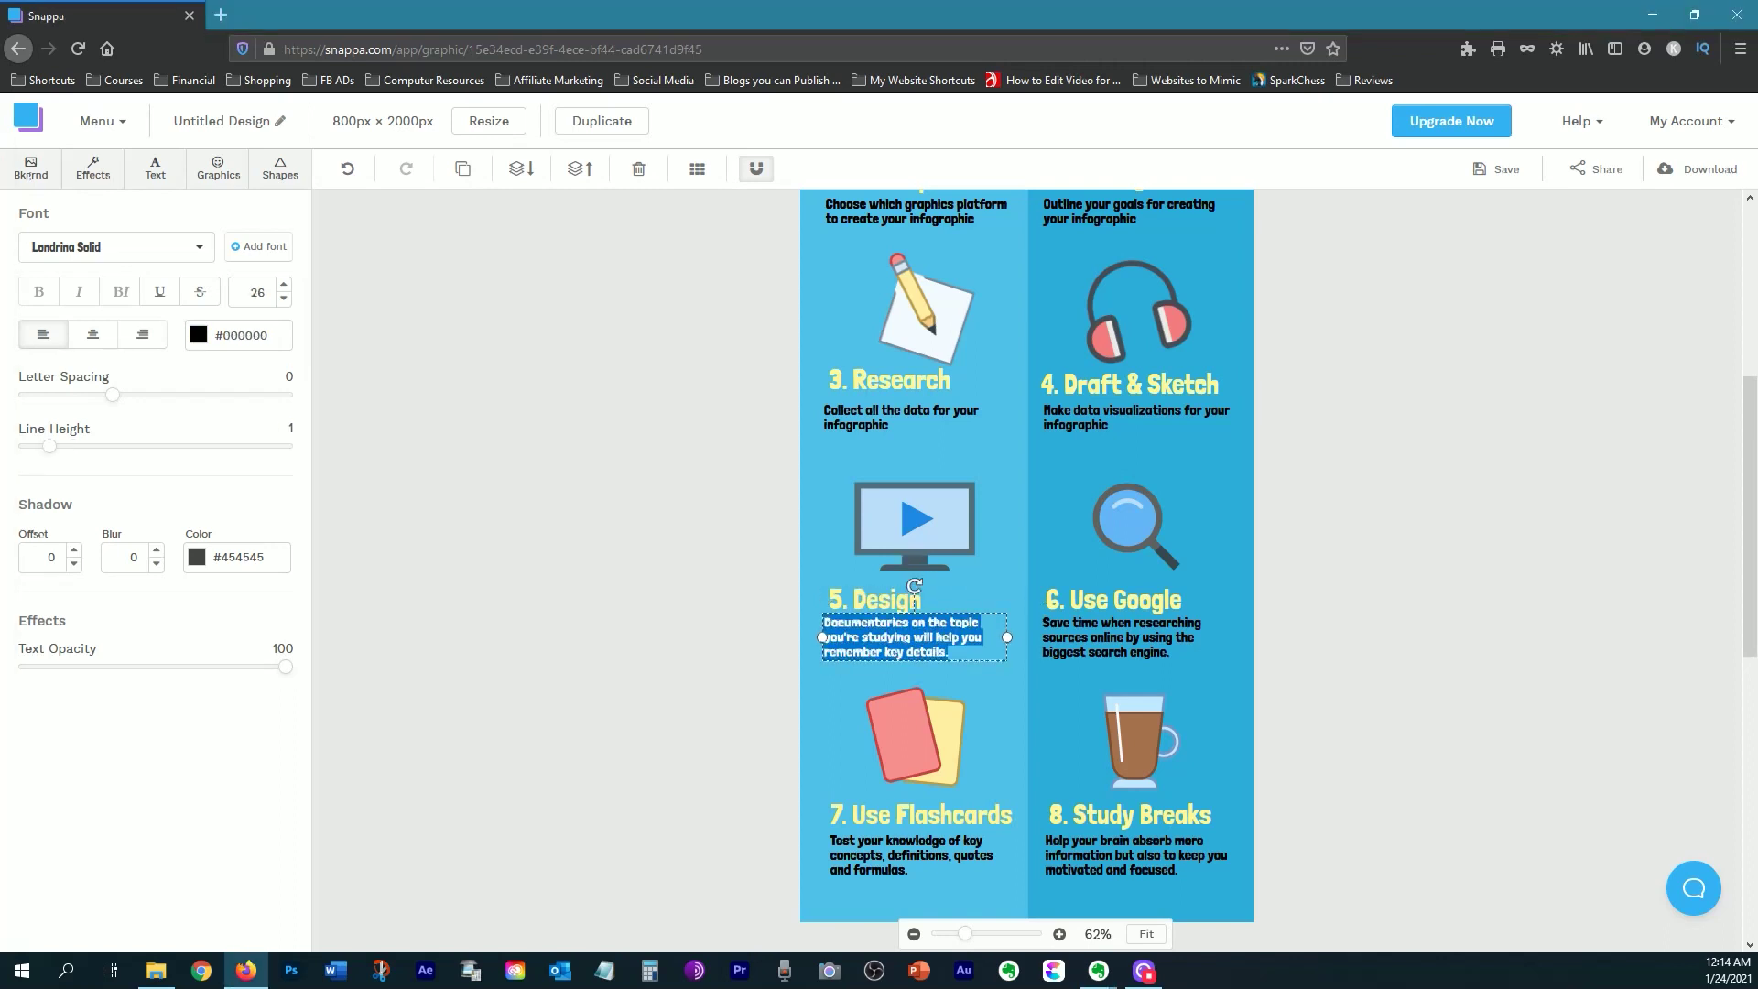
{"action": "type", "text": "Create your layout using an infographic template"}
{"action": "left_click_drag", "start_coordinate": [1181, 600], "coordinate": [1152, 600]}
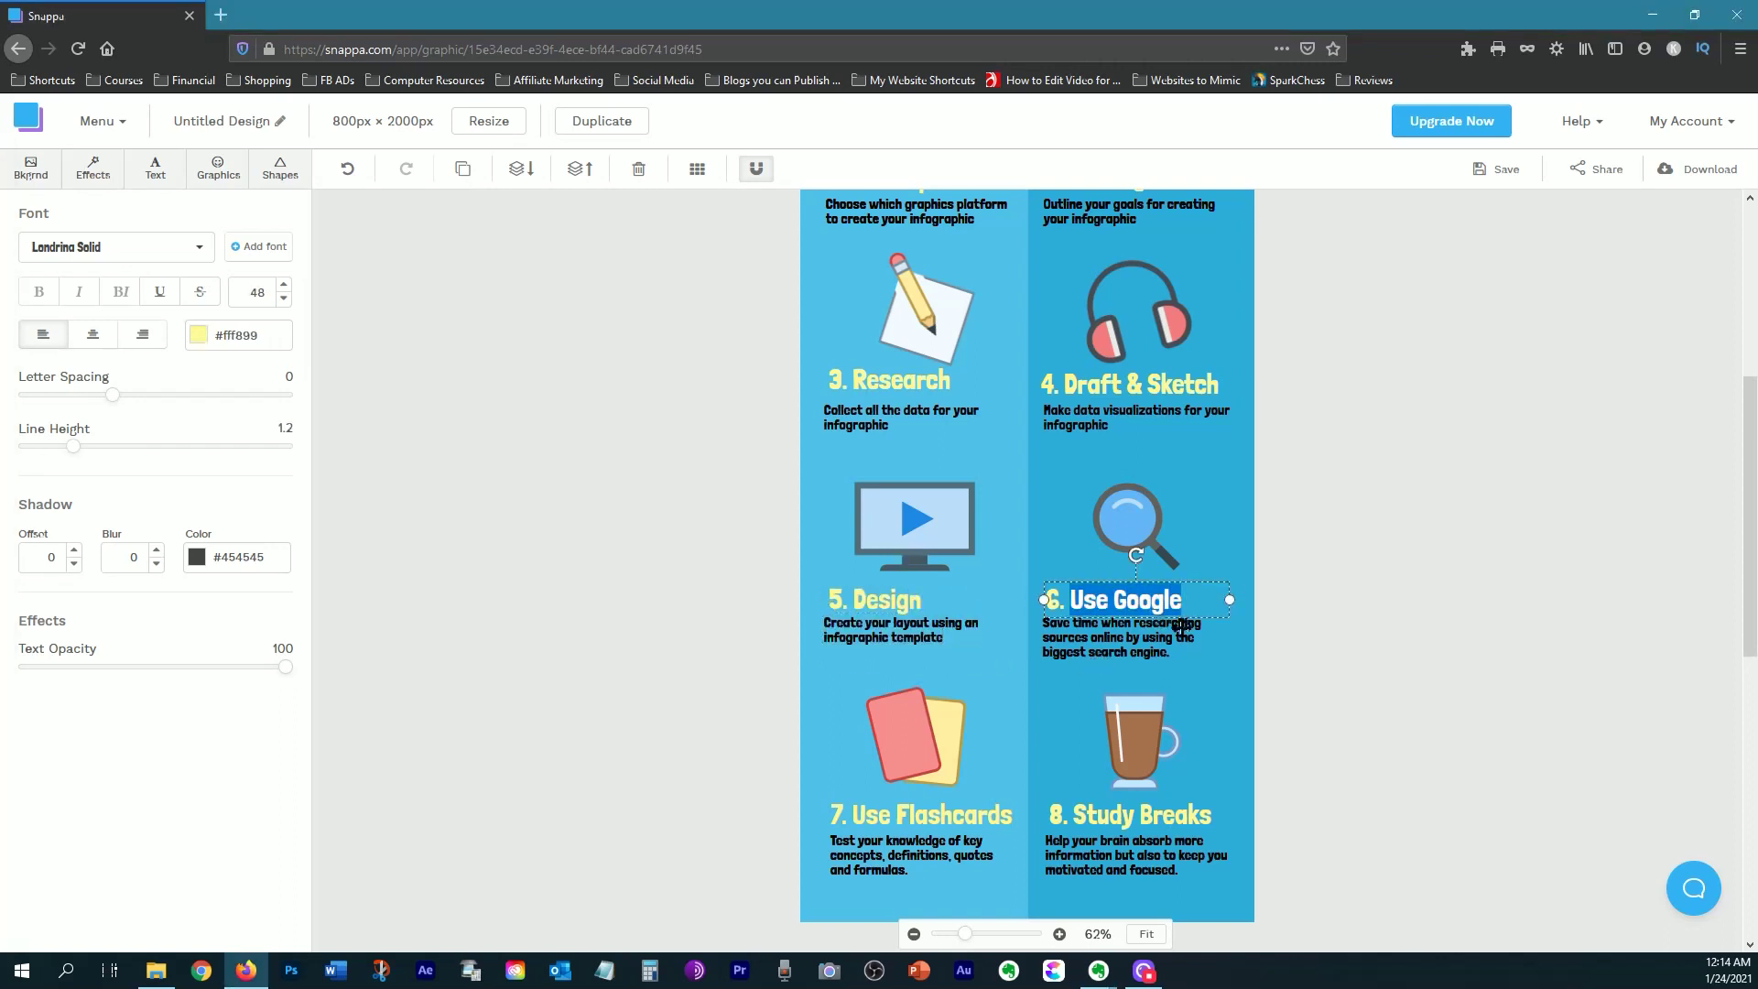
{"action": "type", "text": "Customize"}
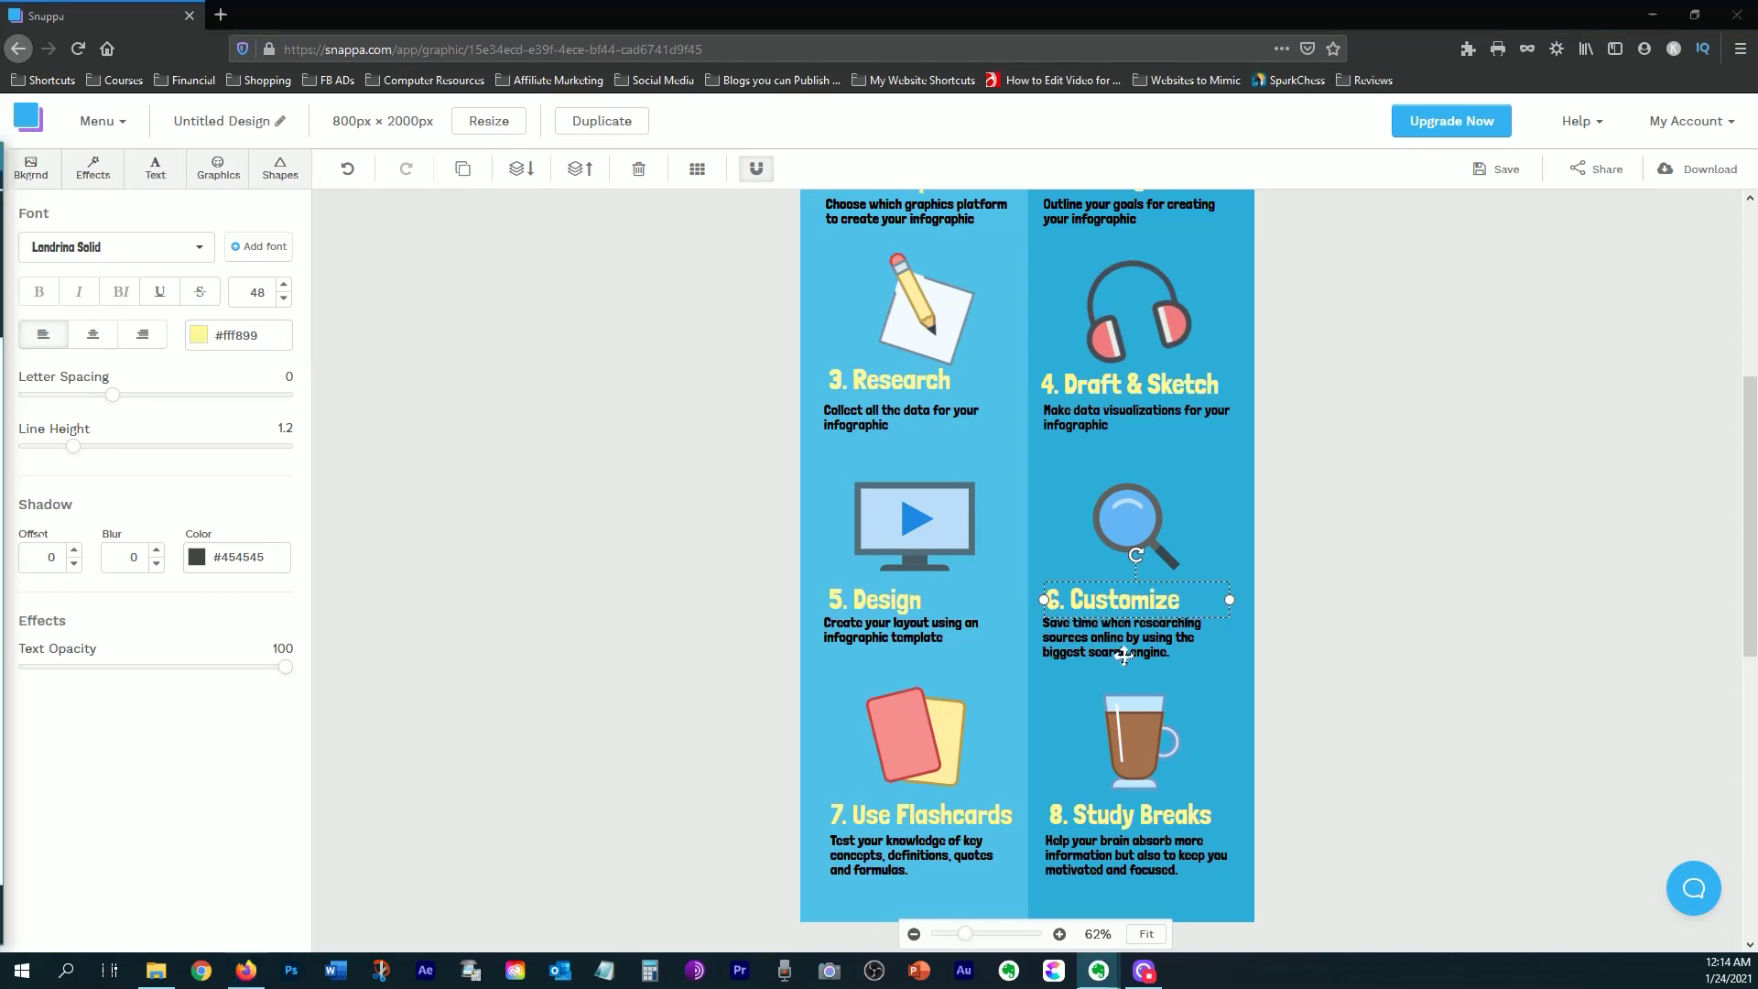
{"action": "double_click", "coordinate": [1190, 669]}
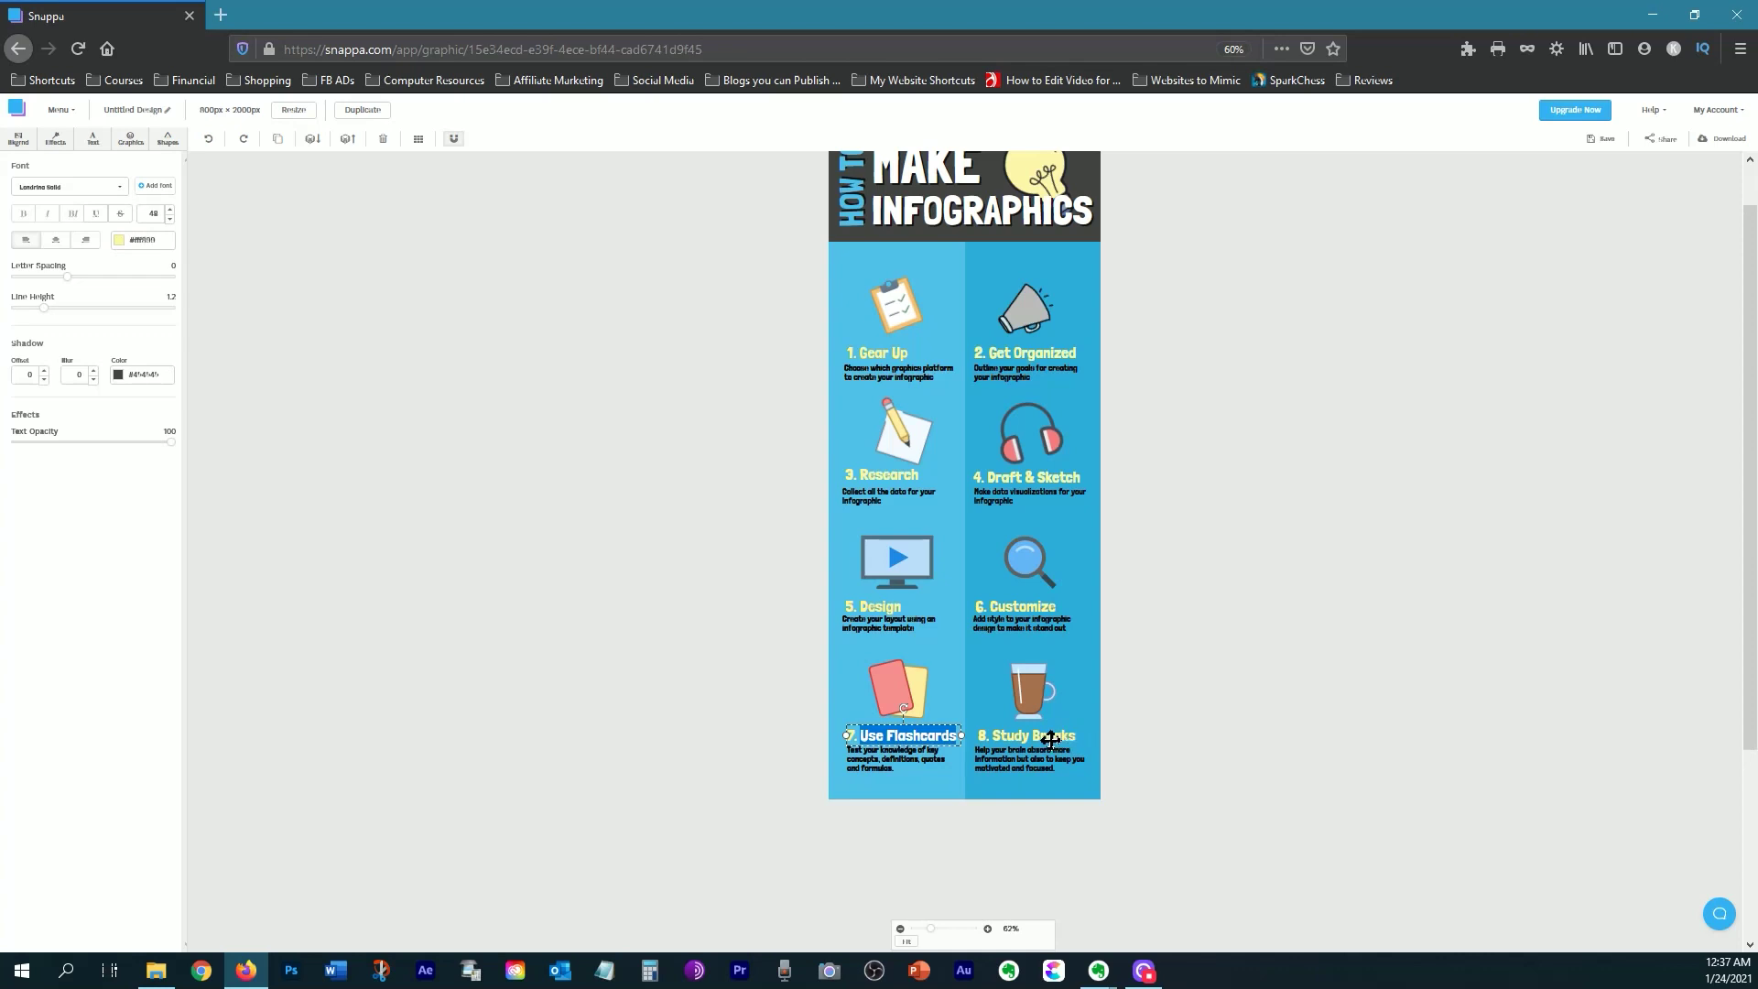
{"action": "double_click", "coordinate": [897, 758]}
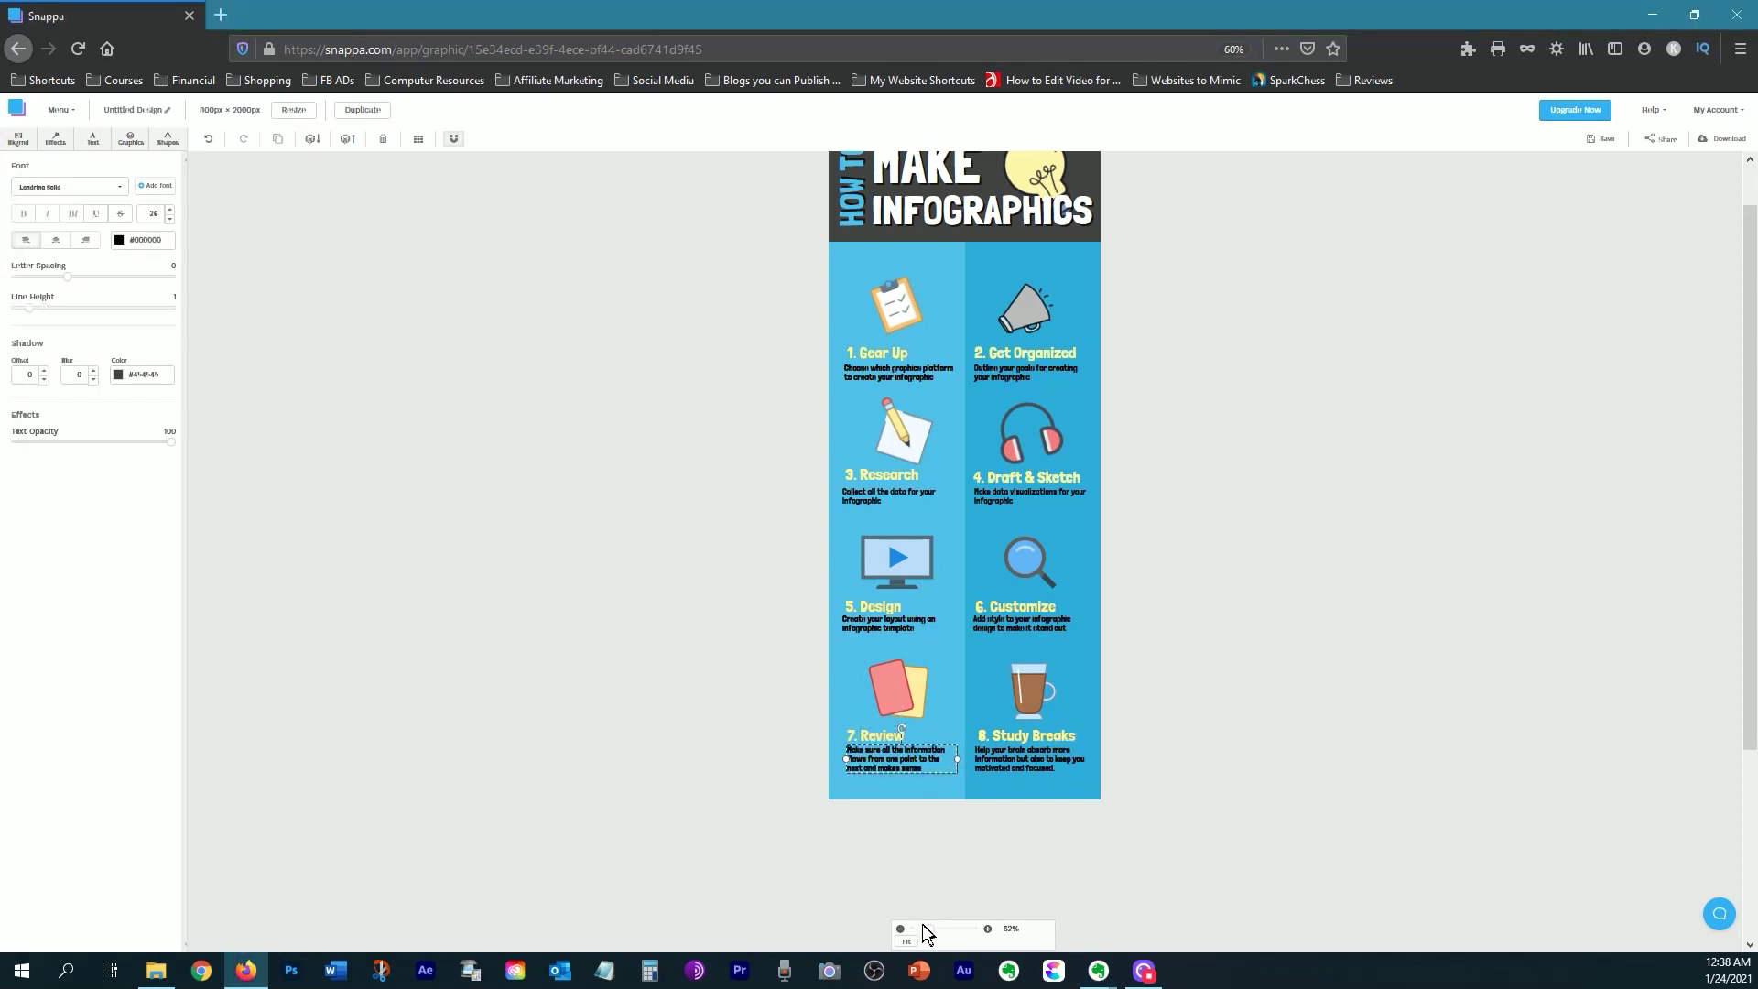
Retitle step 8 as Publish with a new description, and move the laptop icon above Gear Up
{"action": "left_click_drag", "start_coordinate": [921, 928], "coordinate": [935, 928]}
{"action": "left_click", "coordinate": [1044, 840]}
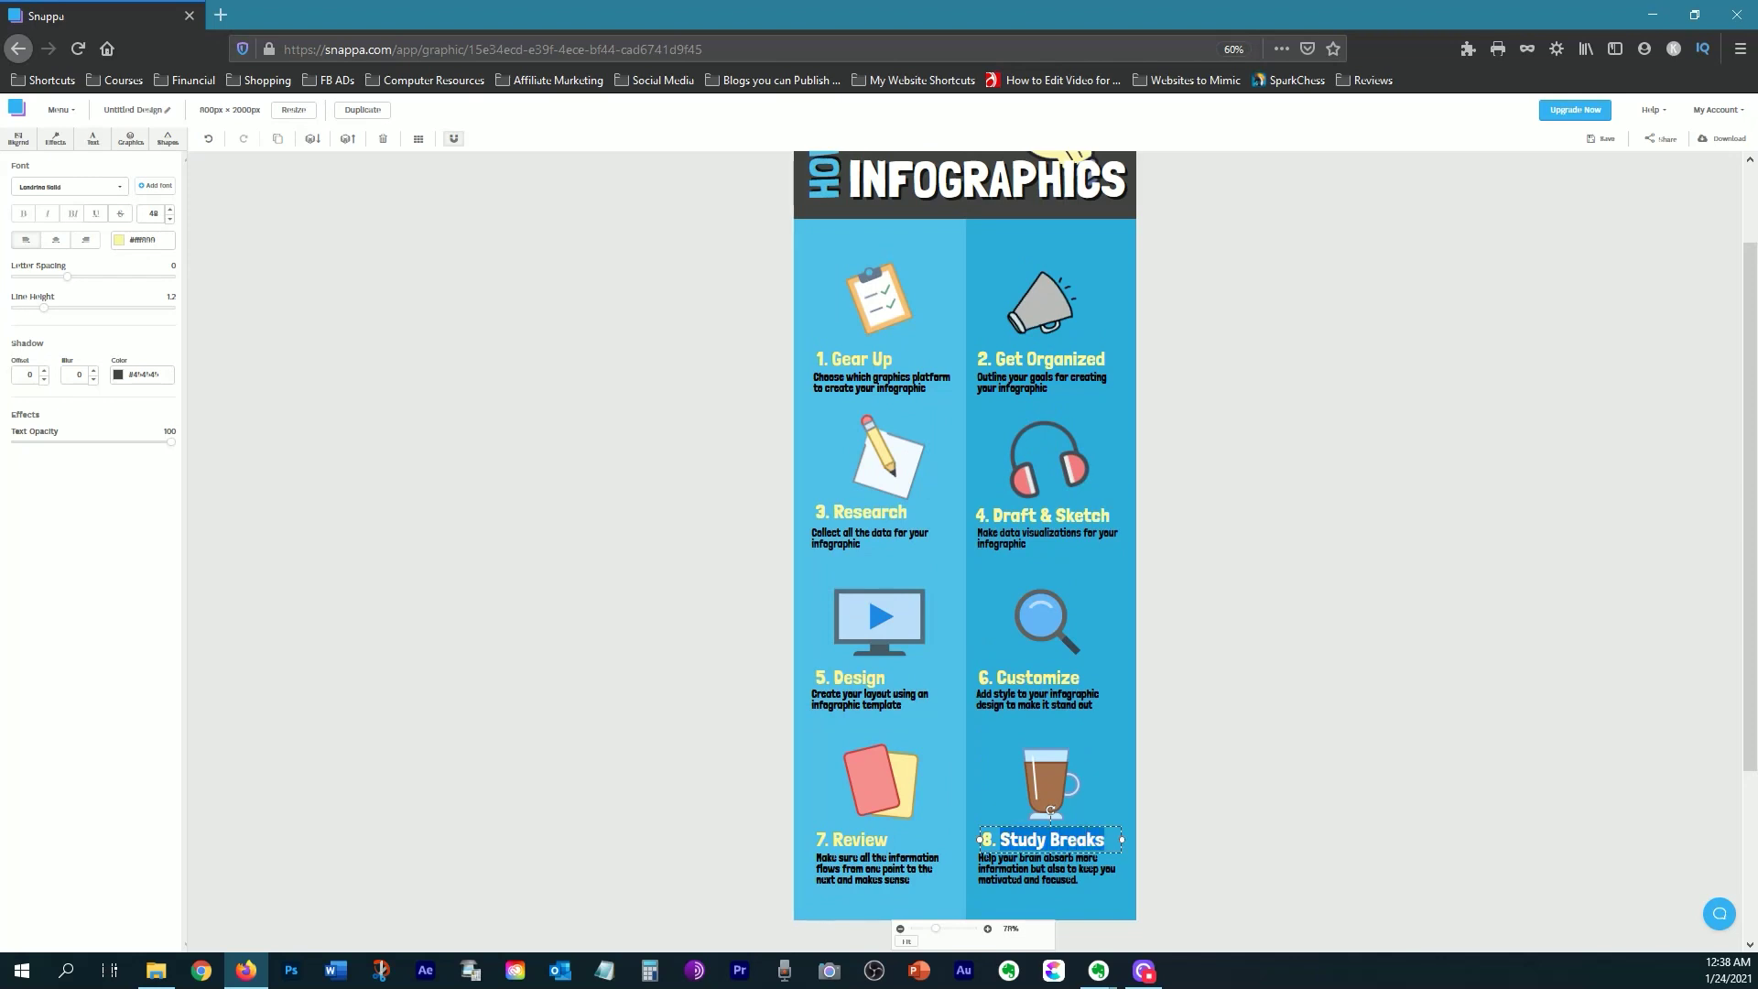
{"action": "type", "text": "Publish"}
{"action": "left_click", "coordinate": [1015, 870]}
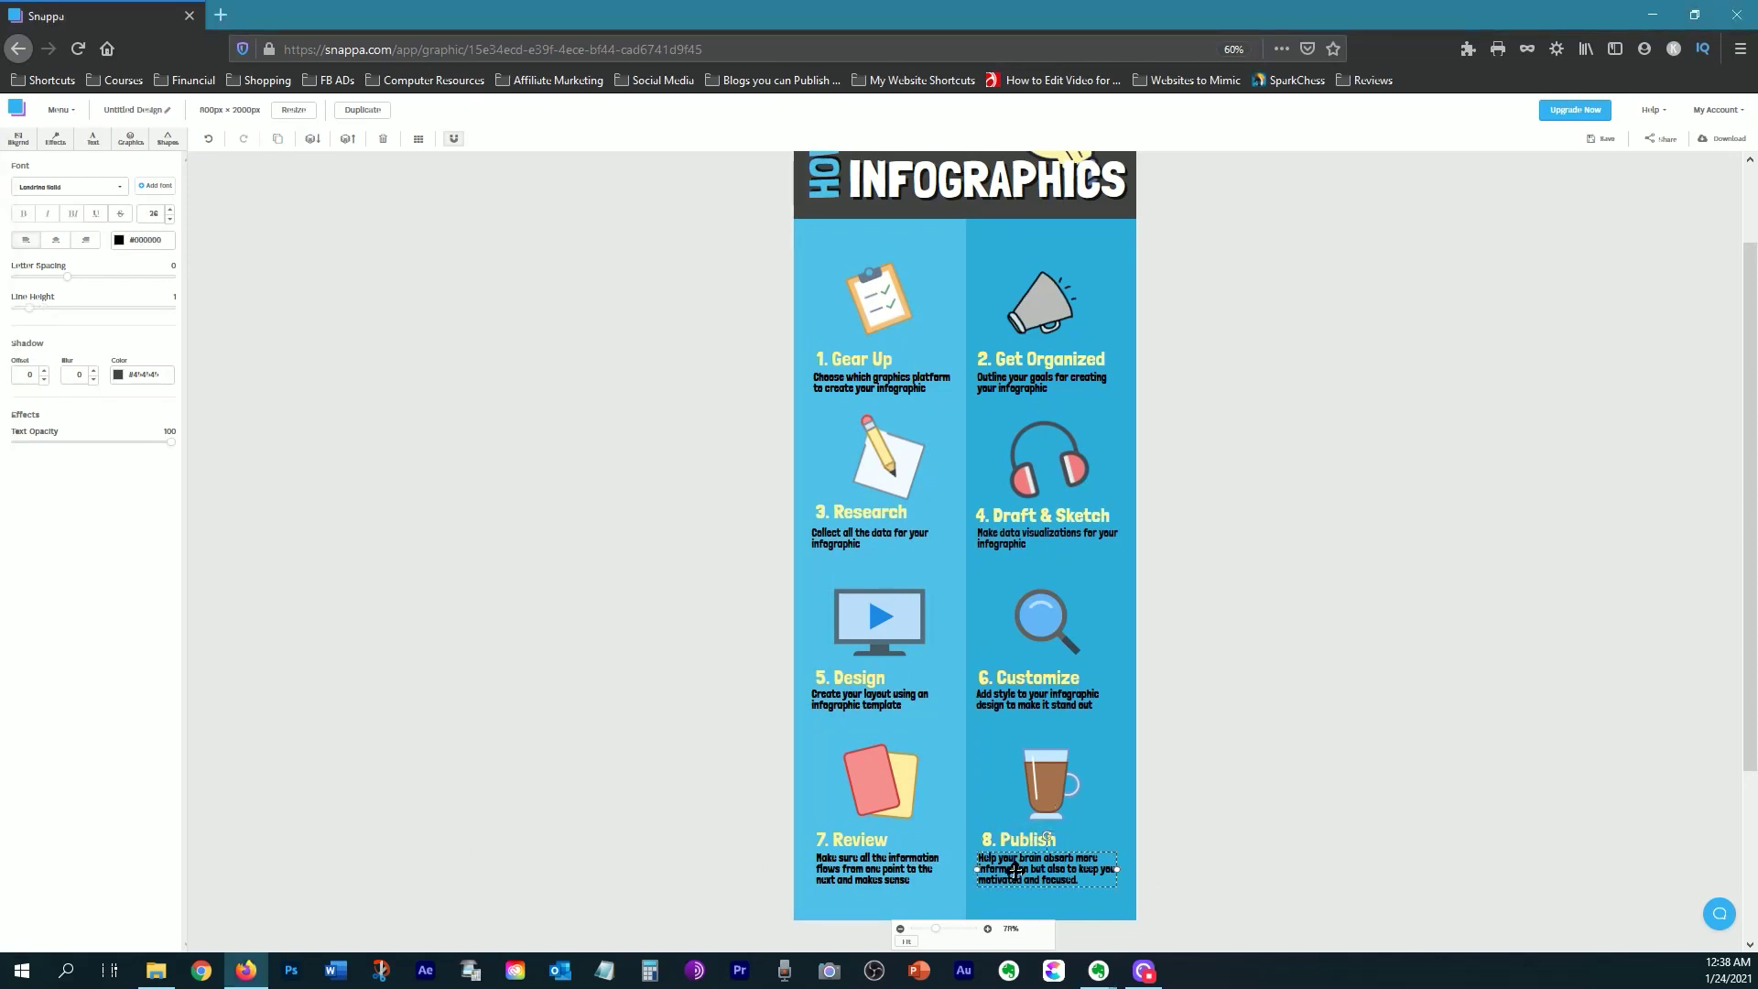
{"action": "double_click", "coordinate": [1016, 870]}
{"action": "type", "text": "Post your infographic to blogs, social media, or wherever you are able"}
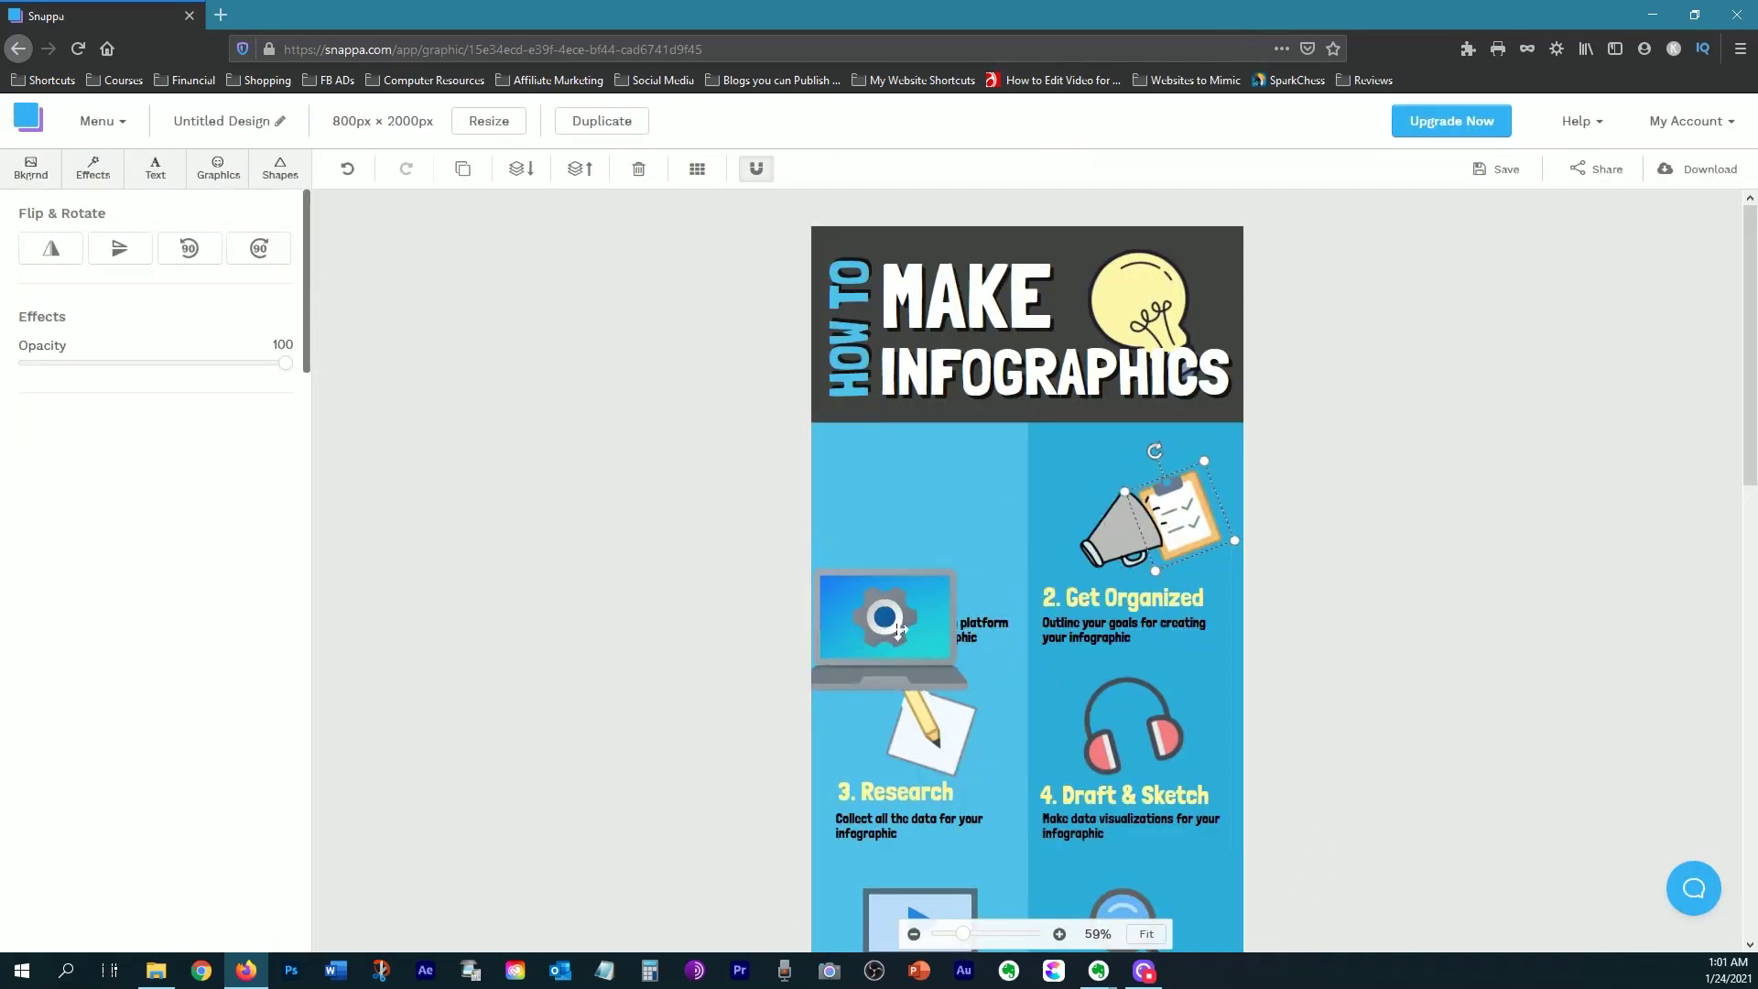
{"action": "left_click_drag", "start_coordinate": [899, 630], "coordinate": [933, 517]}
Shrink and centre the laptop icon over Gear Up, then drag in an icon from a 'use' search
{"action": "left_click_drag", "start_coordinate": [1008, 593], "coordinate": [965, 555]}
{"action": "left_click_drag", "start_coordinate": [888, 485], "coordinate": [909, 512]}
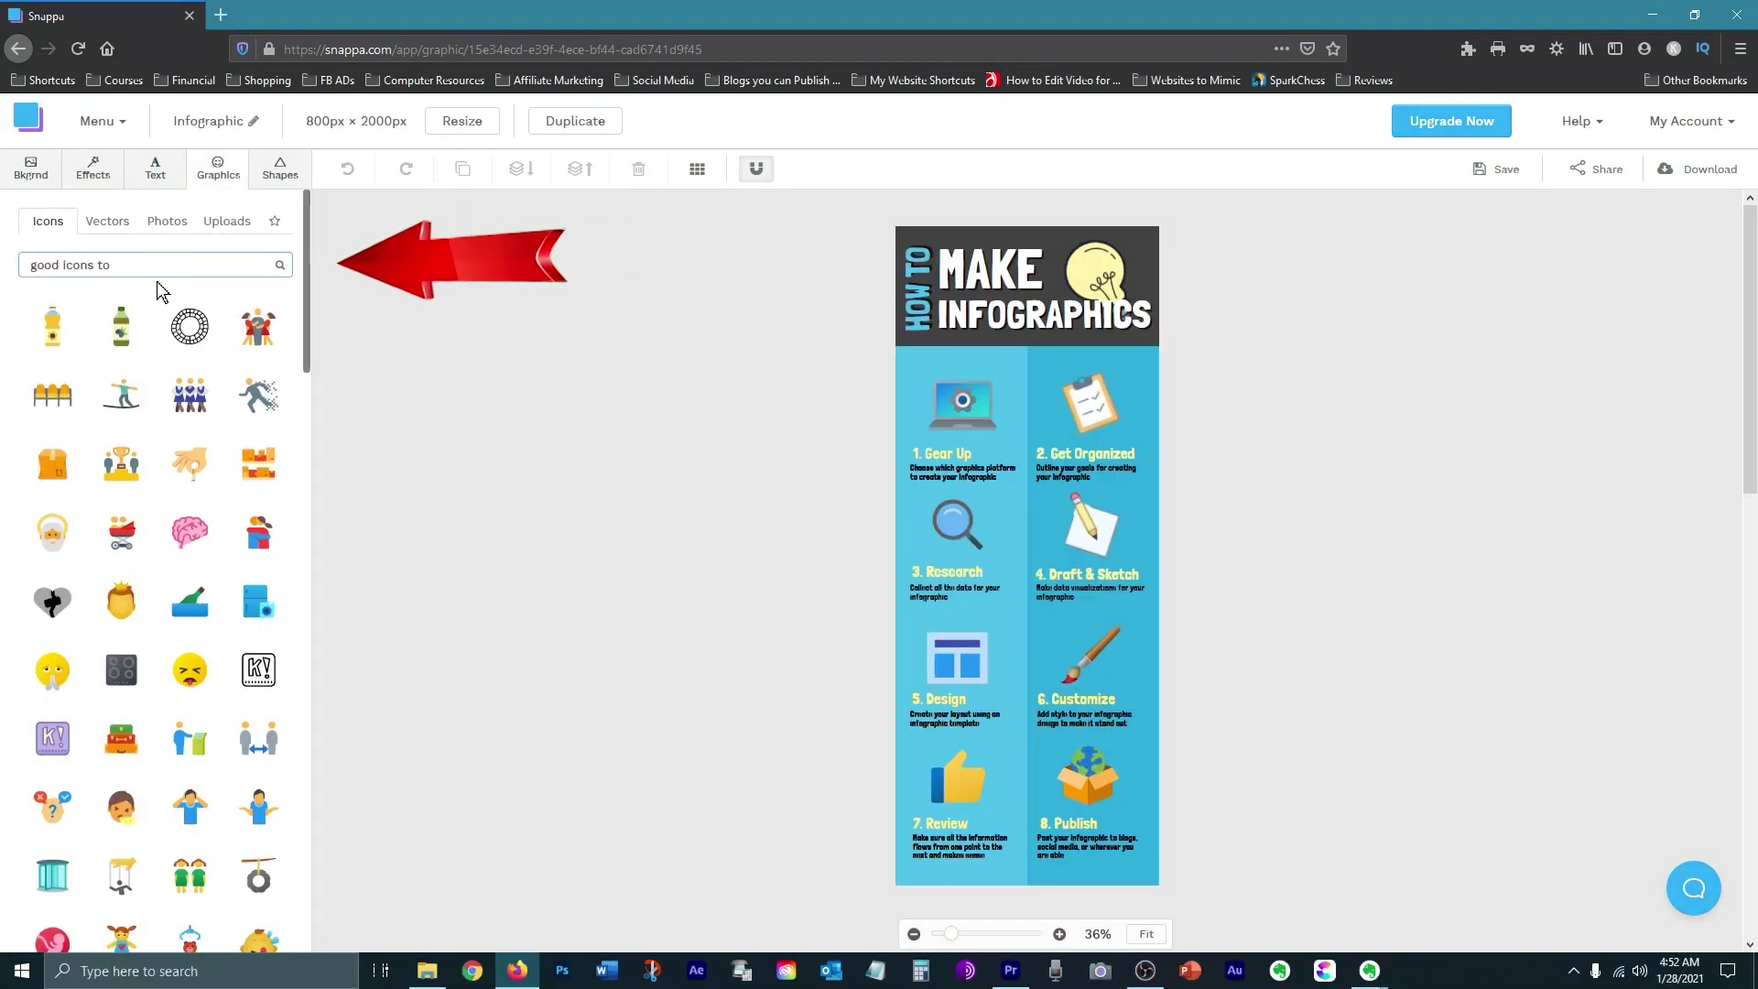
{"action": "type", "text": " use"}
{"action": "left_click_drag", "start_coordinate": [306, 369], "coordinate": [268, 608]}
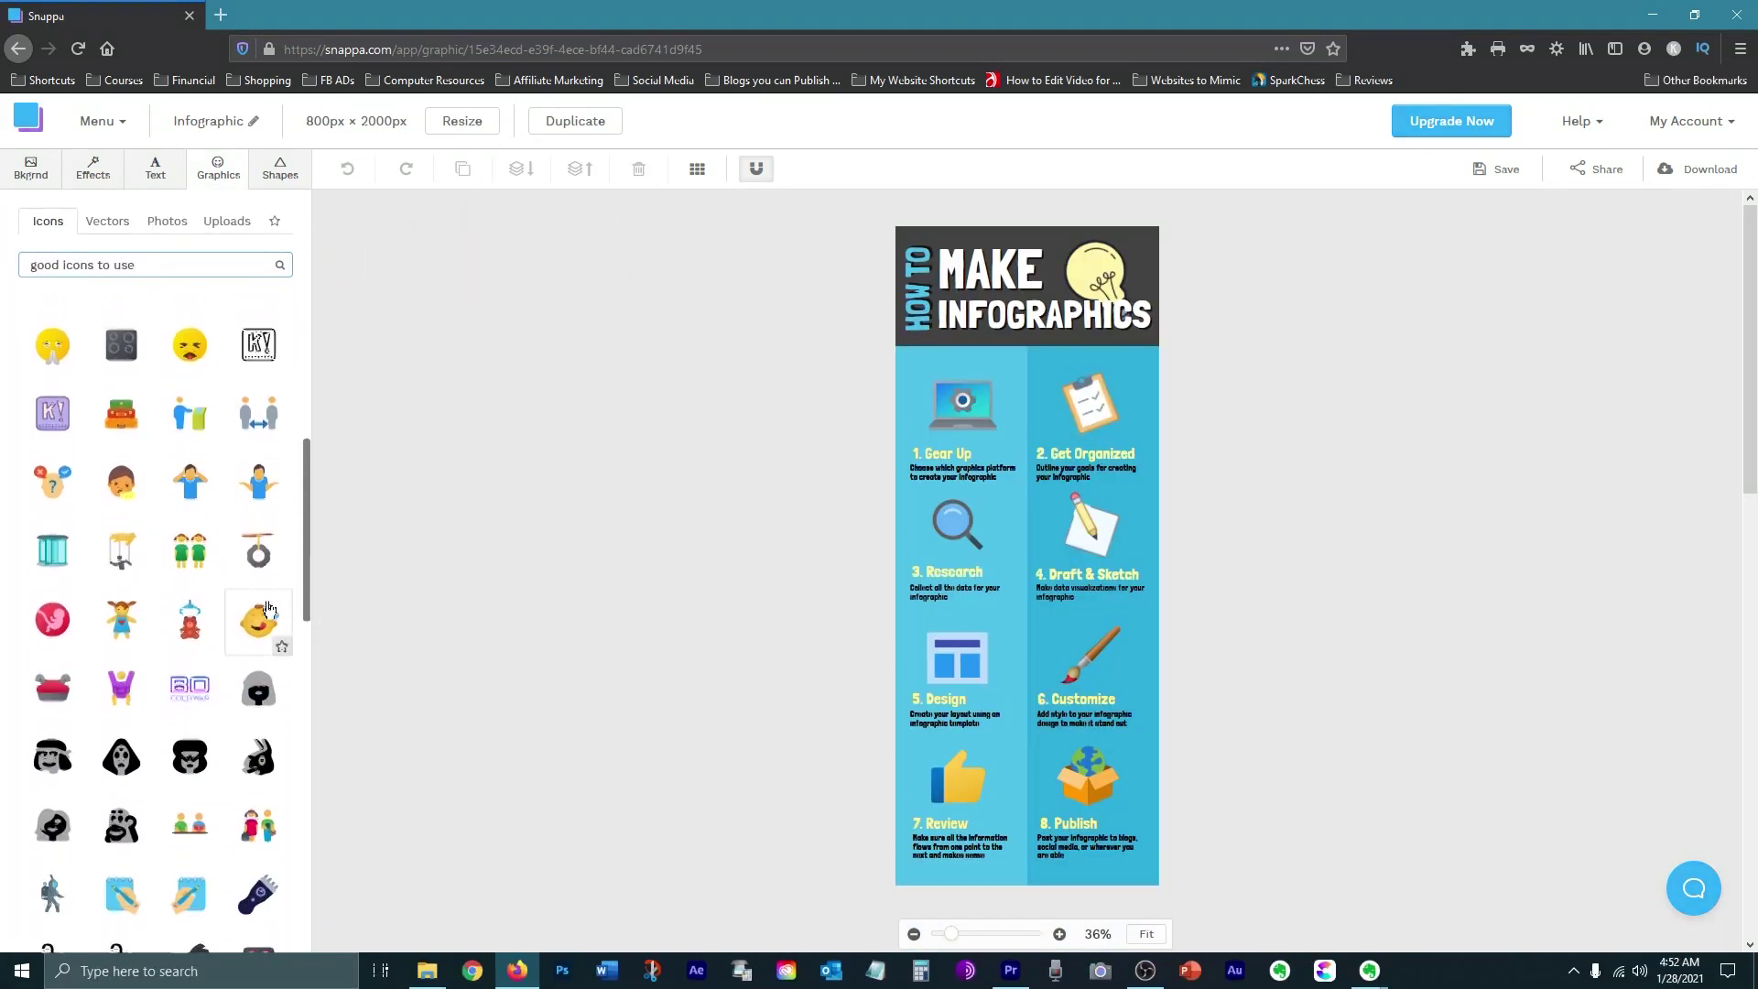
Position the paintbrush, thumbs-up and globe-in-box icons above Customize, Review and Publish
{"action": "scroll", "coordinate": [268, 608], "scroll_direction": "down", "scroll_amount": 2}
{"action": "scroll", "coordinate": [270, 641], "scroll_direction": "down", "scroll_amount": 2}
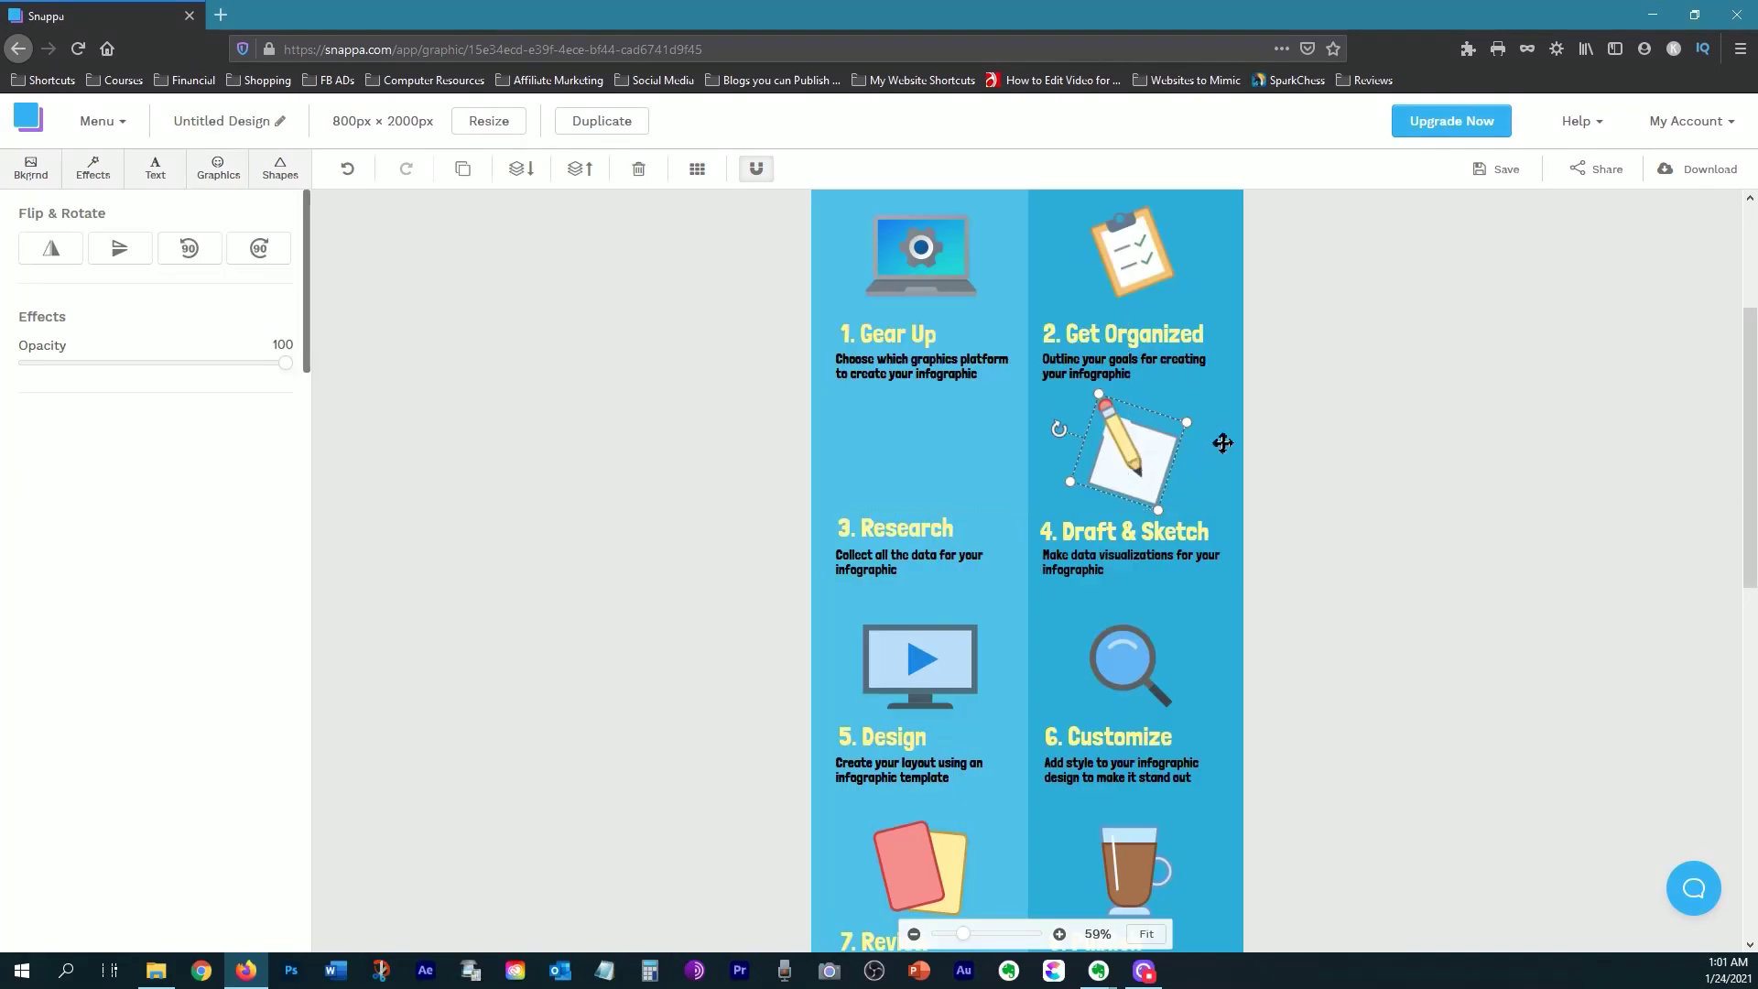
{"action": "scroll", "coordinate": [1224, 443], "scroll_direction": "down", "scroll_amount": 2}
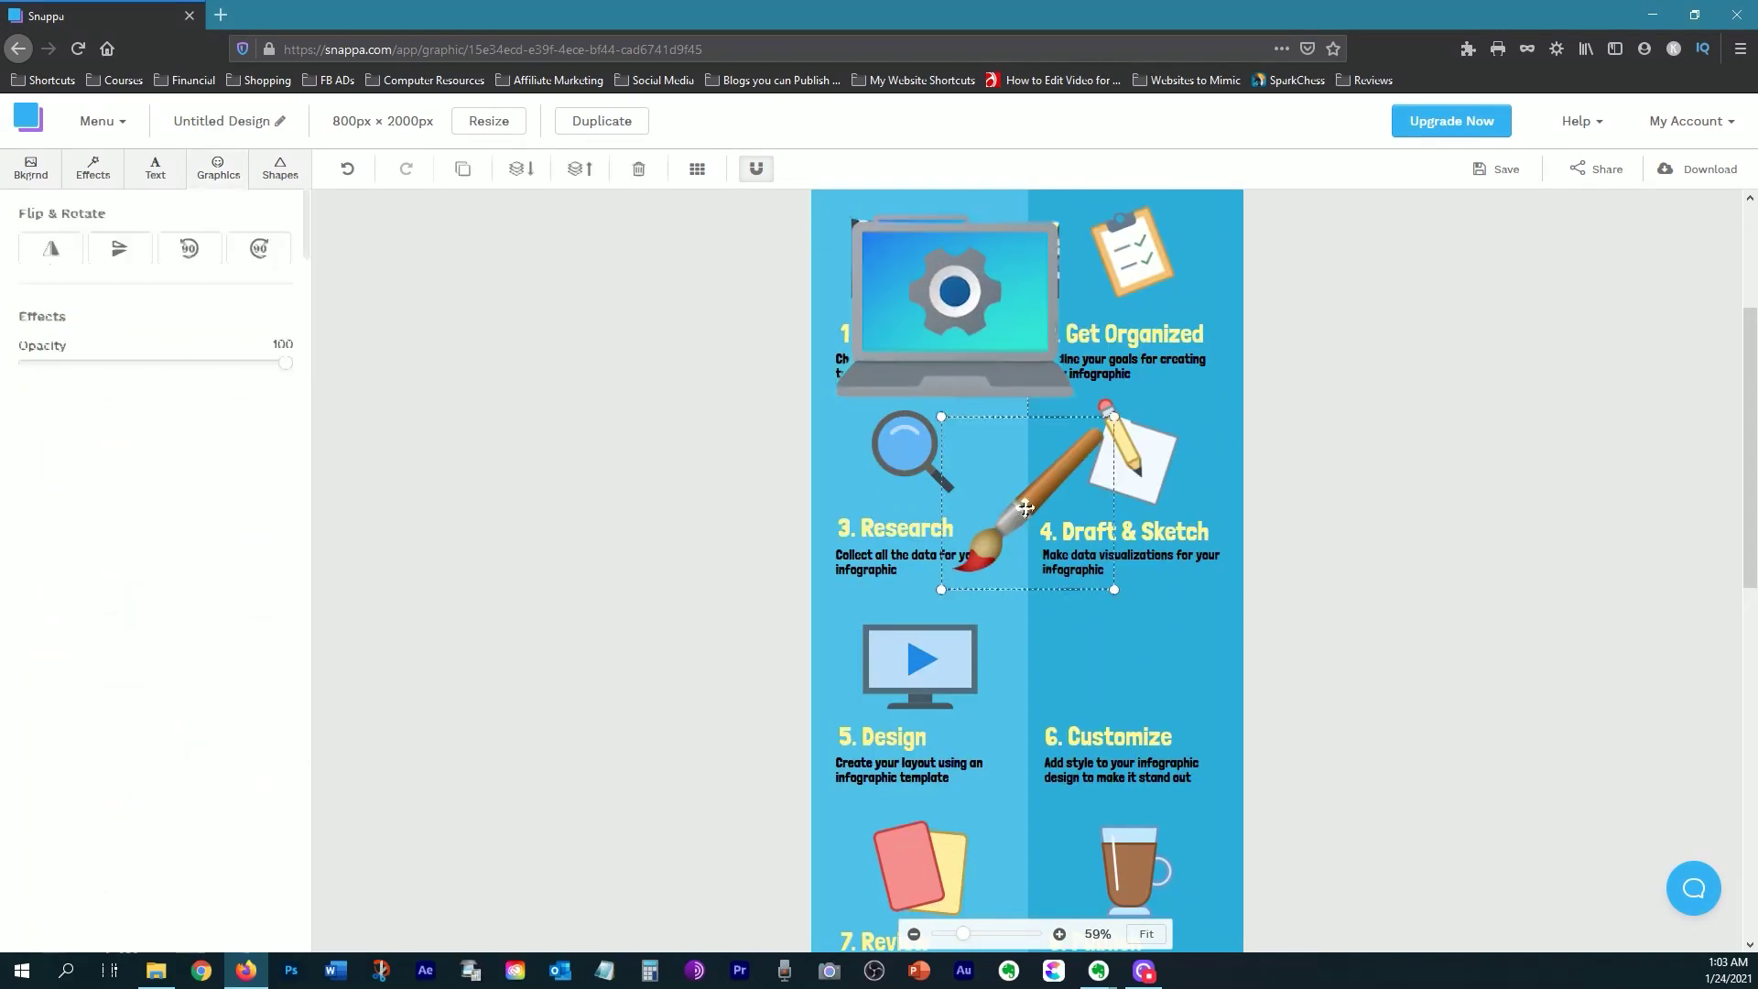
{"action": "left_click_drag", "start_coordinate": [1079, 544], "coordinate": [1110, 685]}
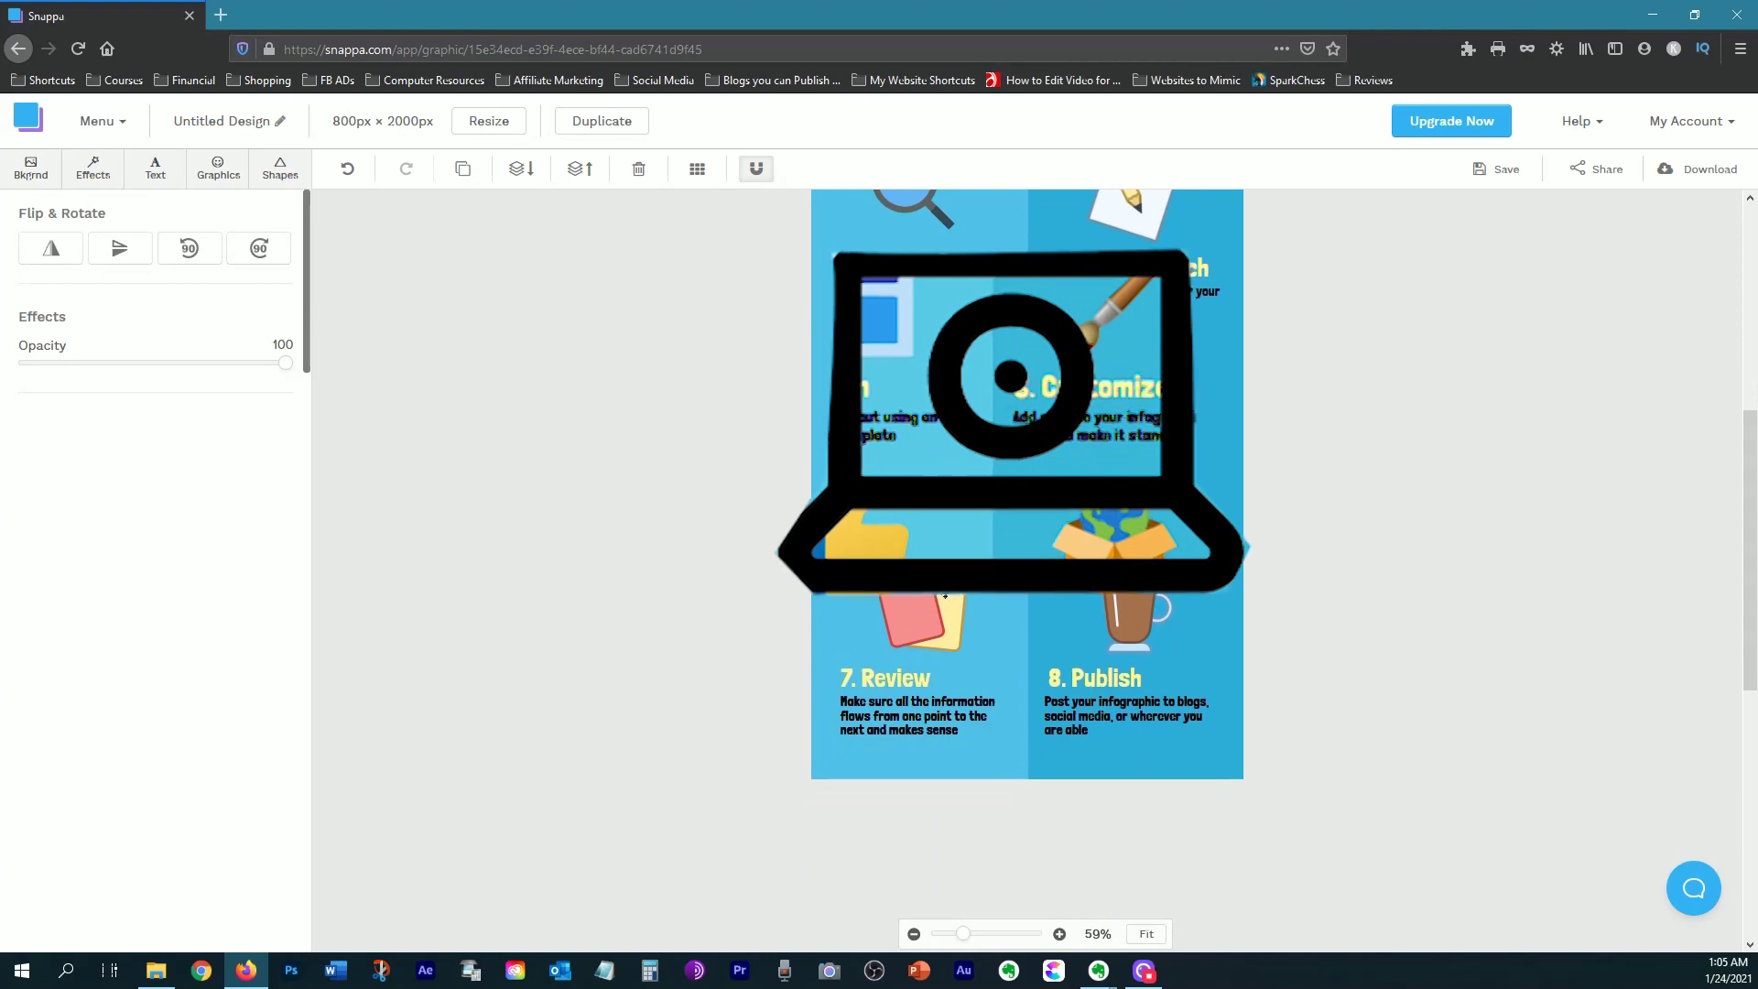
{"action": "left_click_drag", "start_coordinate": [911, 602], "coordinate": [934, 707]}
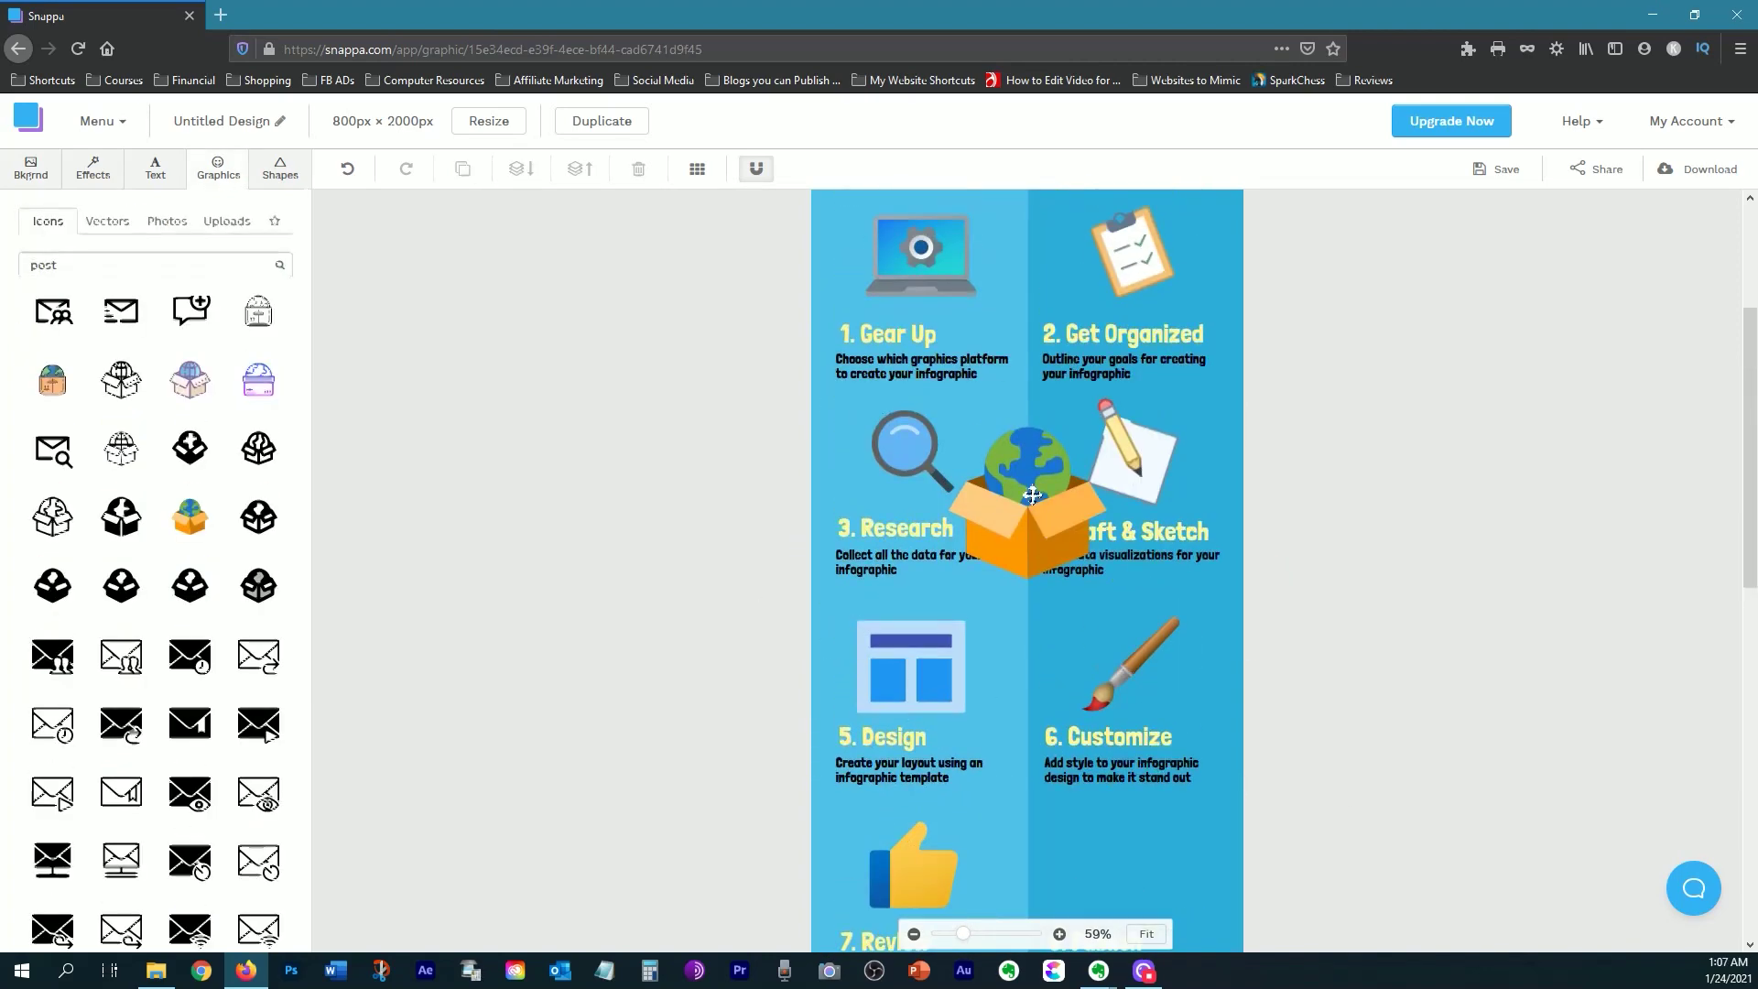
{"action": "left_click_drag", "start_coordinate": [1218, 514], "coordinate": [1169, 564]}
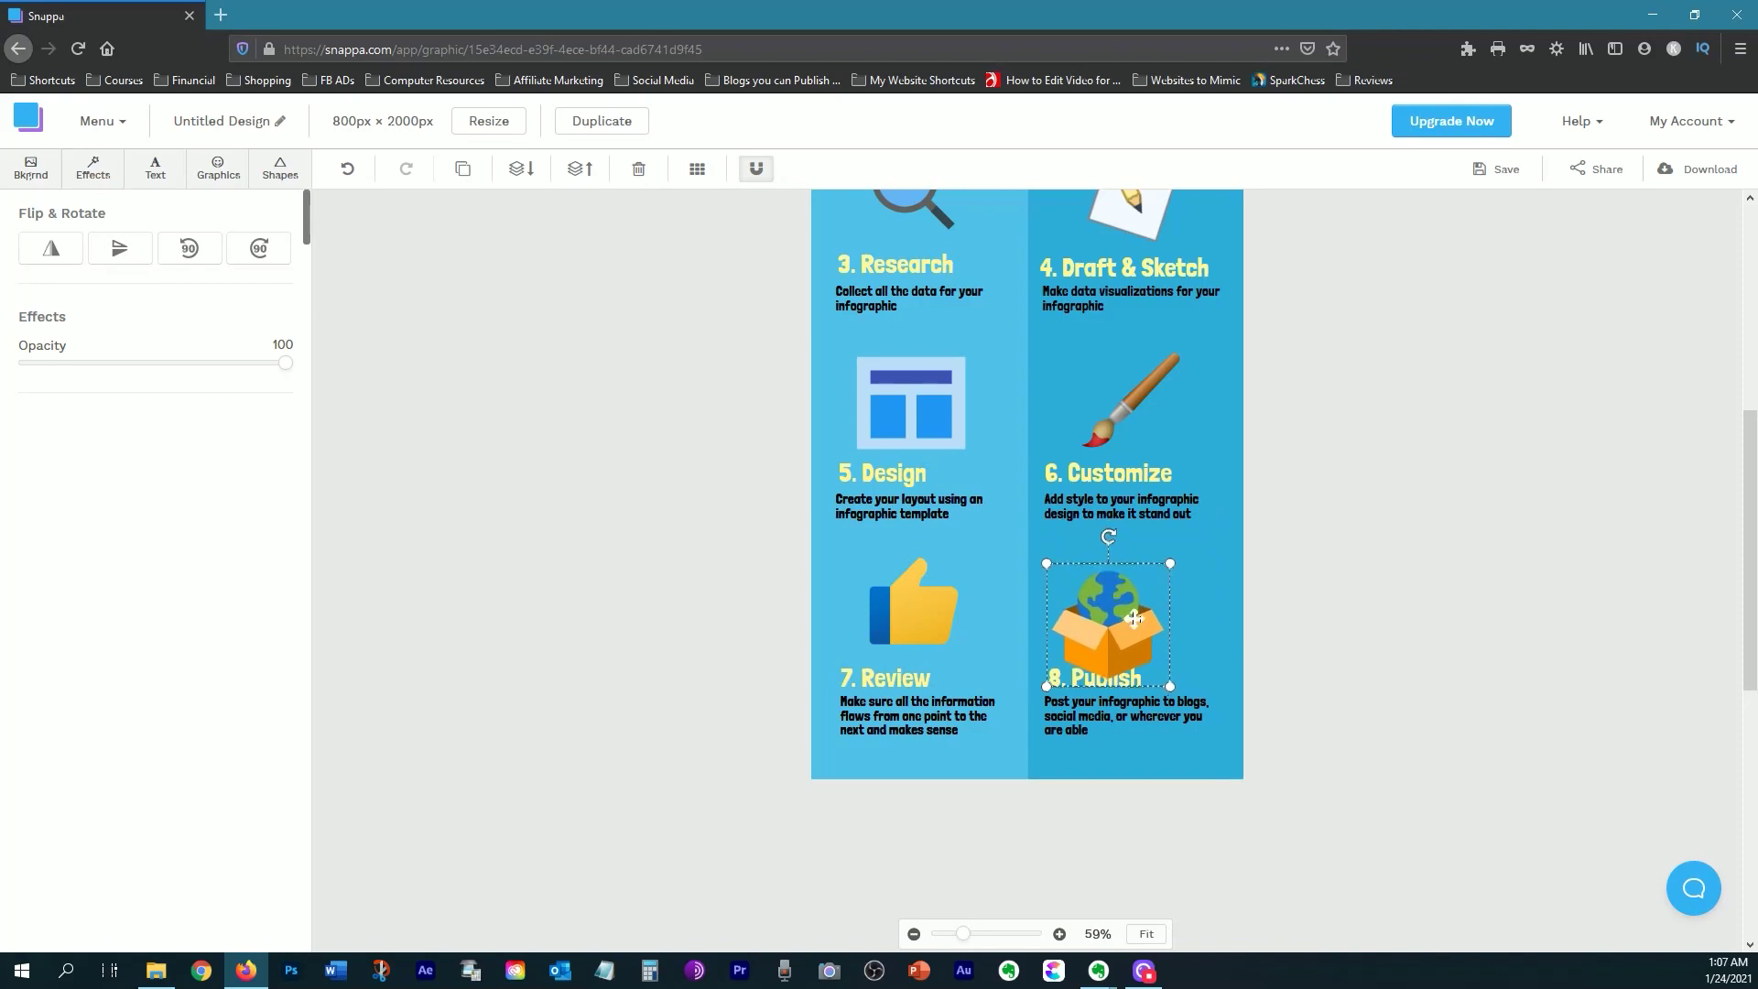
{"action": "left_click", "coordinate": [223, 121]}
Replace the Untitled Design name with Infographic, save, and open the JPG/PNG download menu
{"action": "key", "text": "BackSpace"}
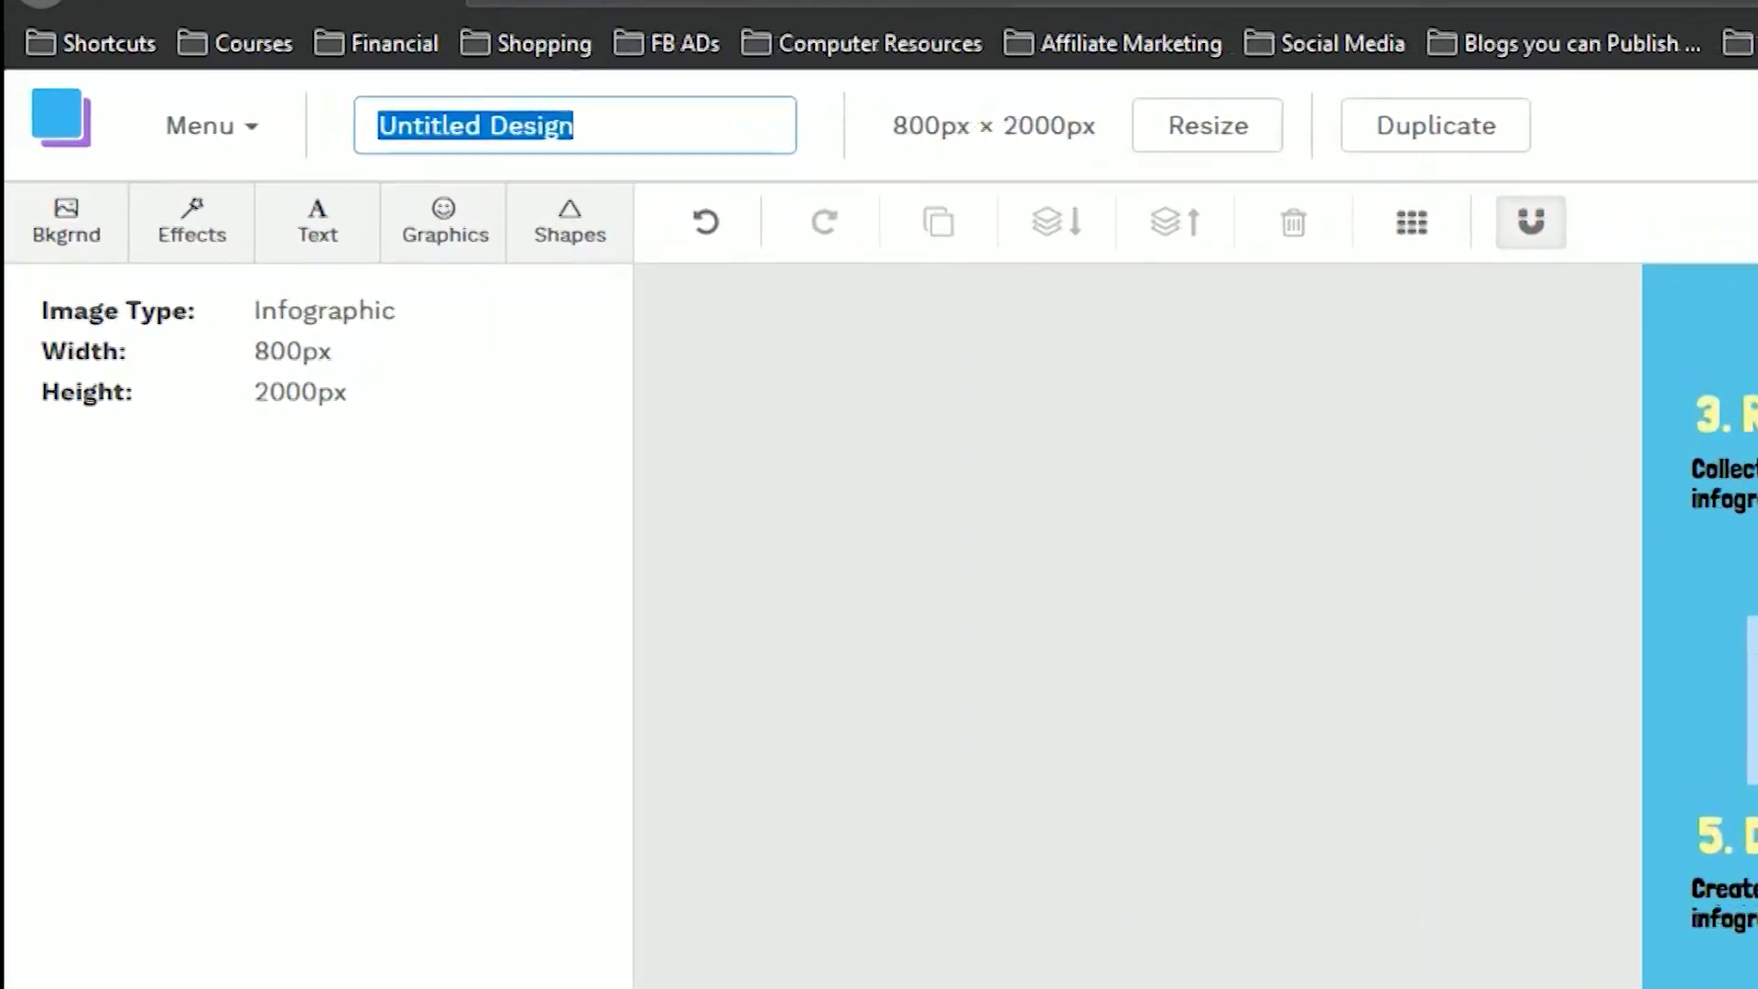
{"action": "type", "text": "Infographic"}
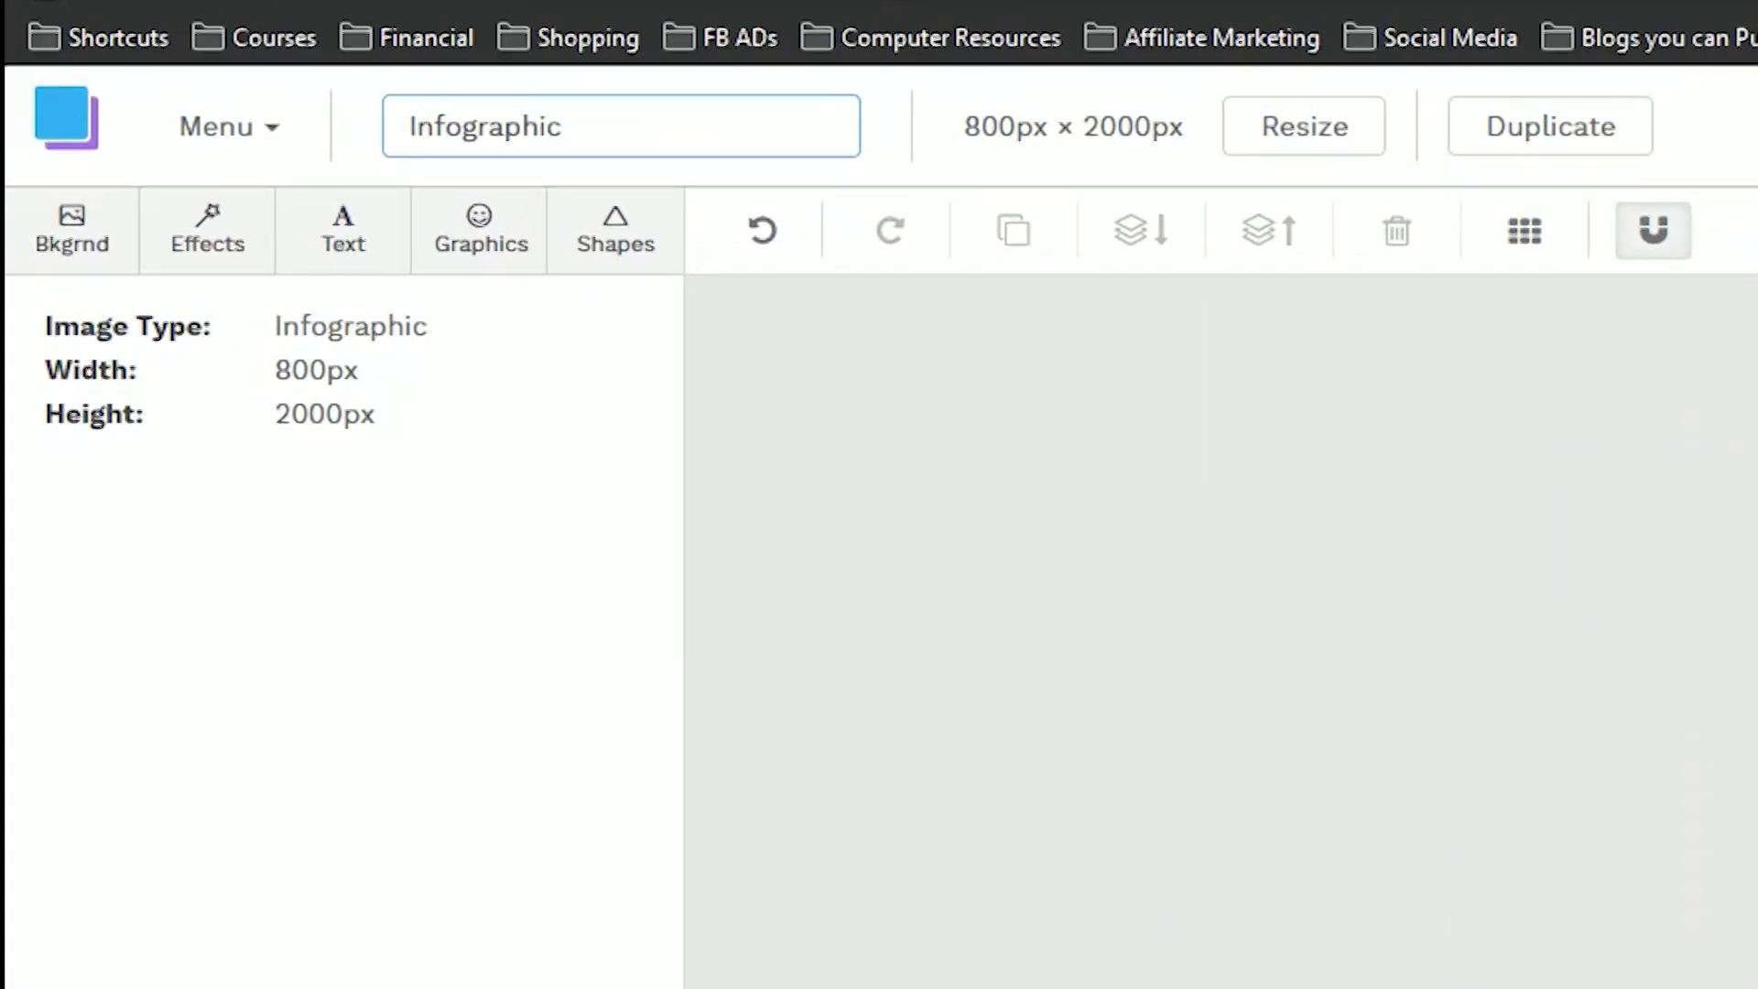
{"action": "key", "text": "Return"}
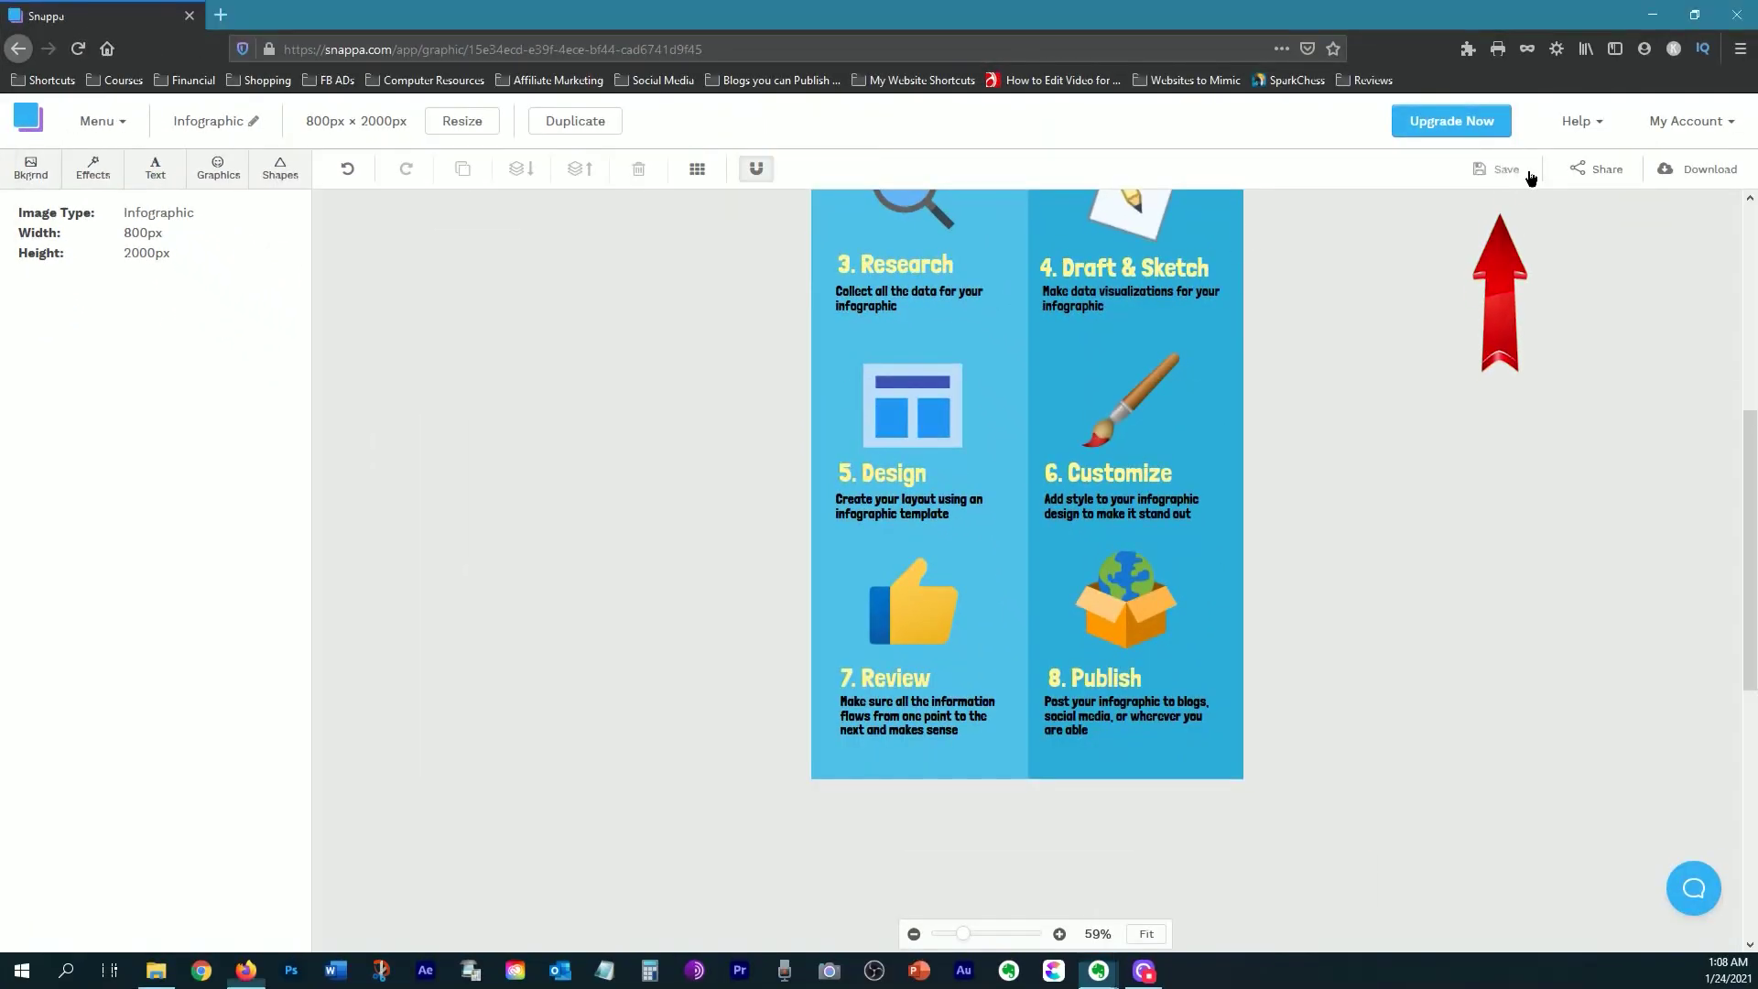
{"action": "left_click", "coordinate": [1530, 171]}
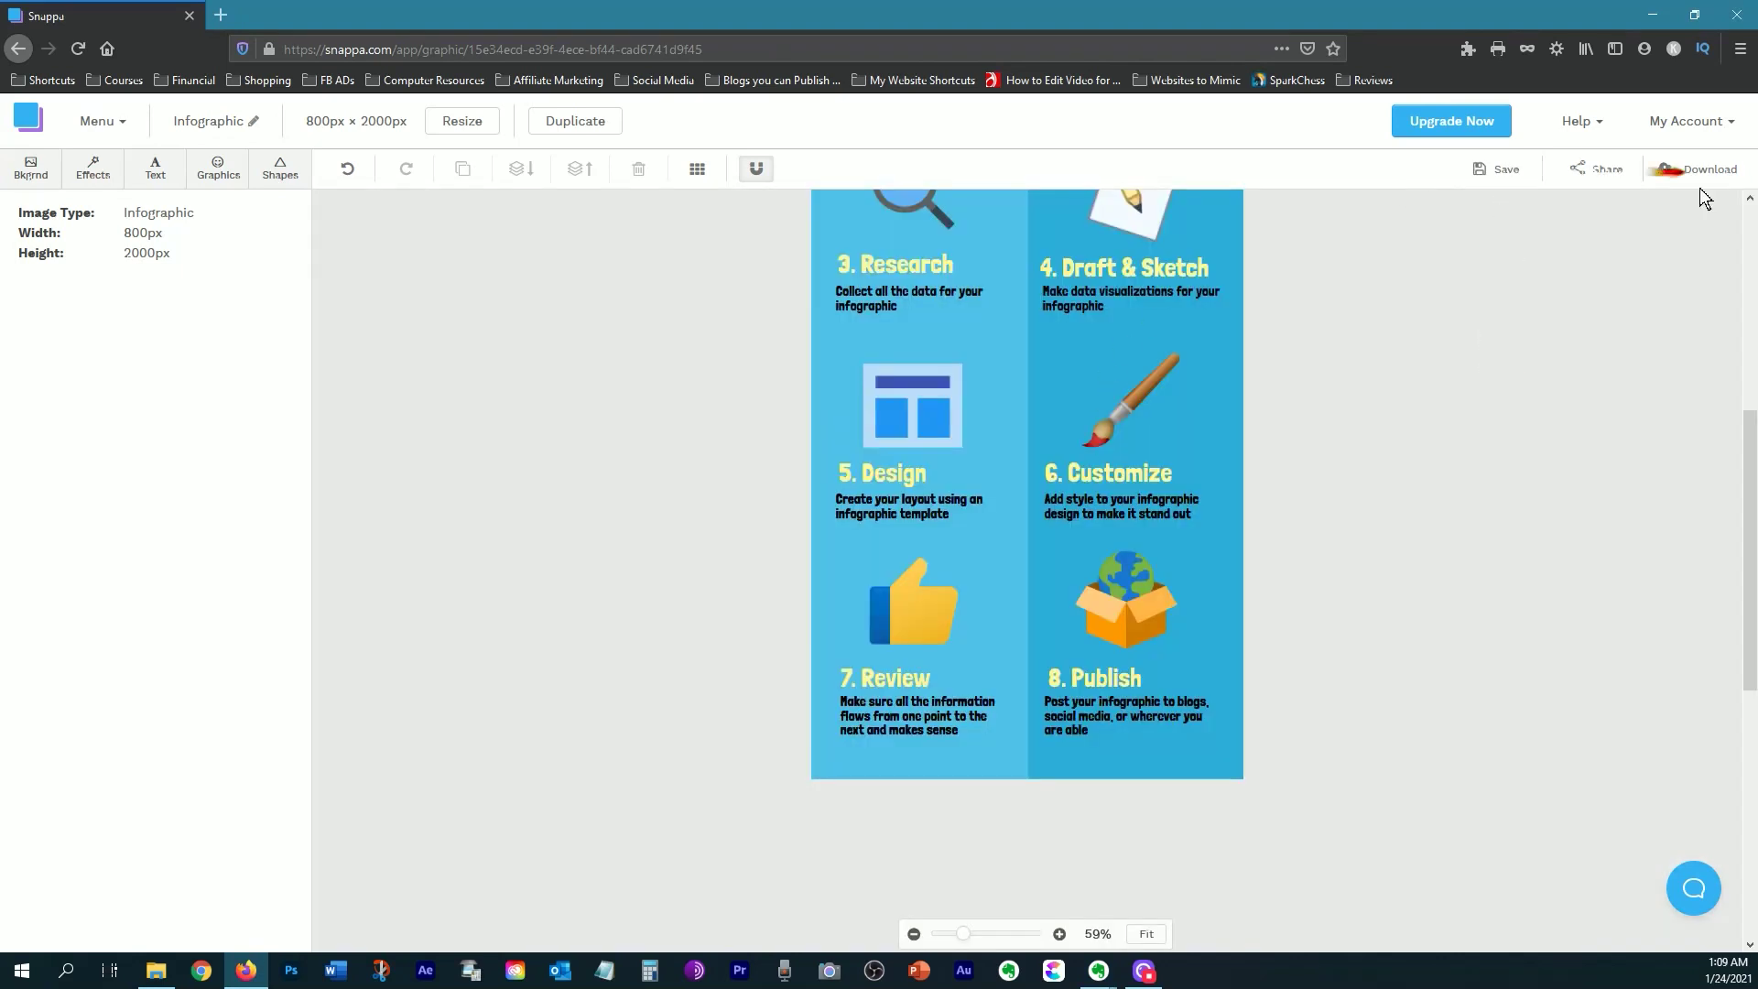
{"action": "left_click", "coordinate": [1709, 179]}
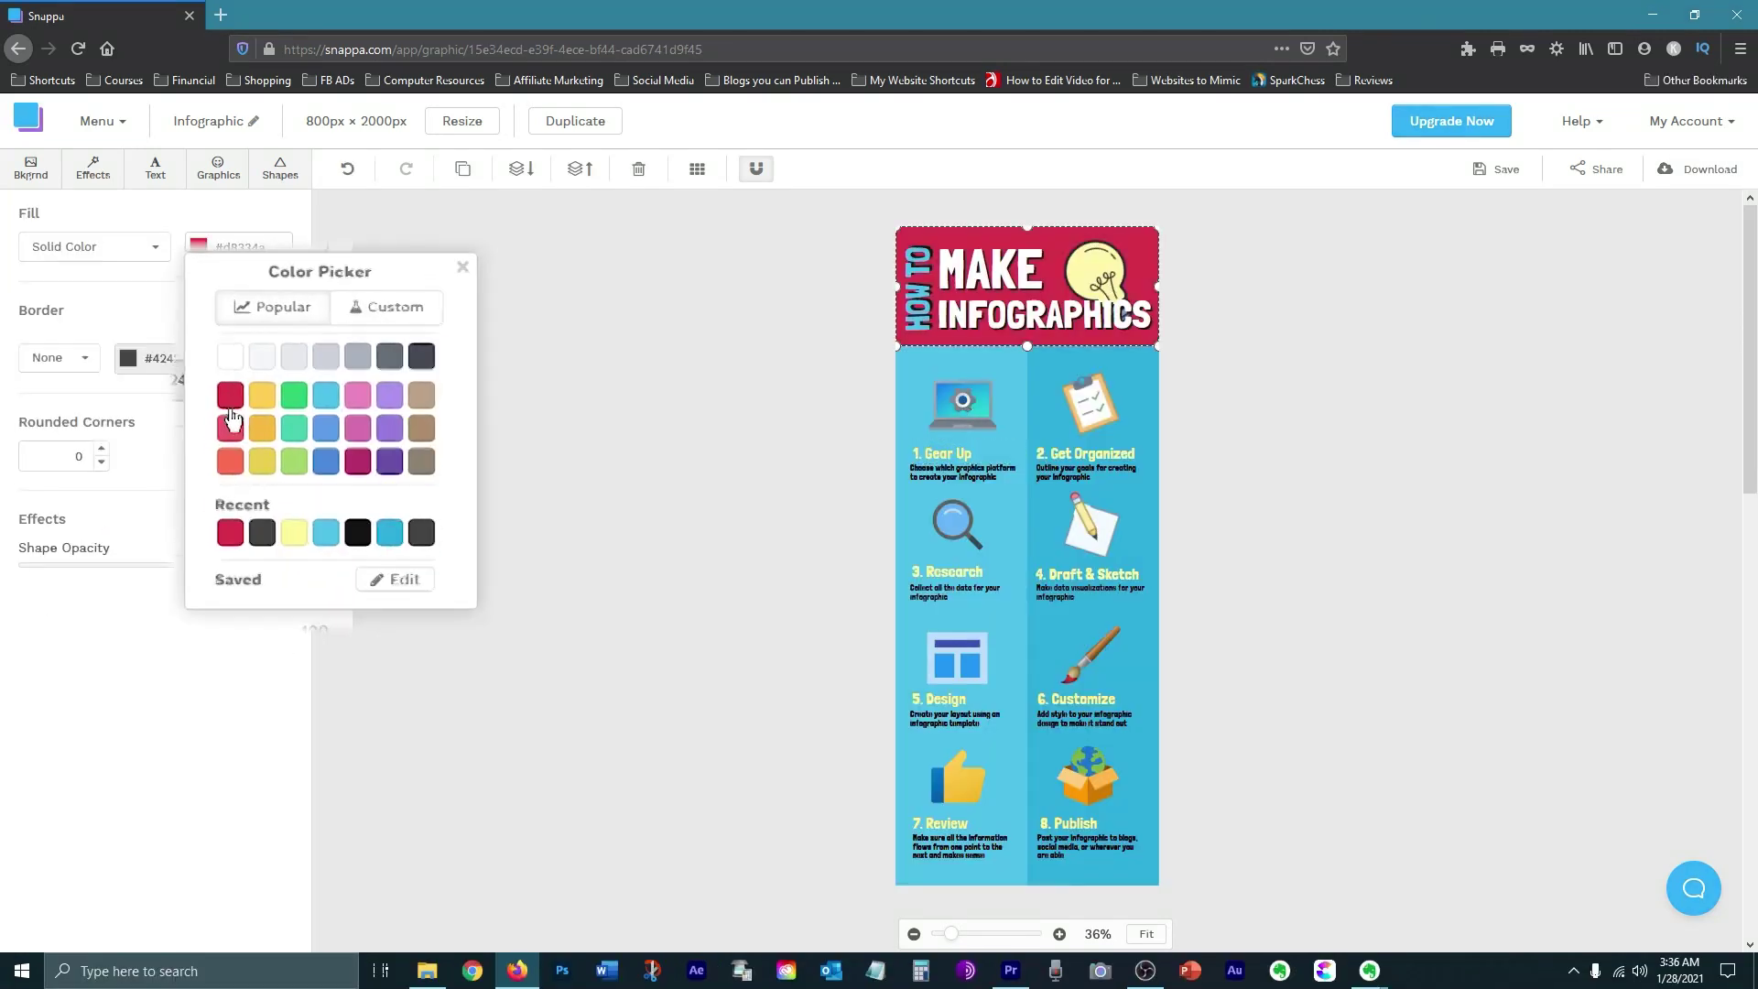
Fill the right-hand step column with yellow while the header band stays dark grey
{"action": "left_click", "coordinate": [366, 470]}
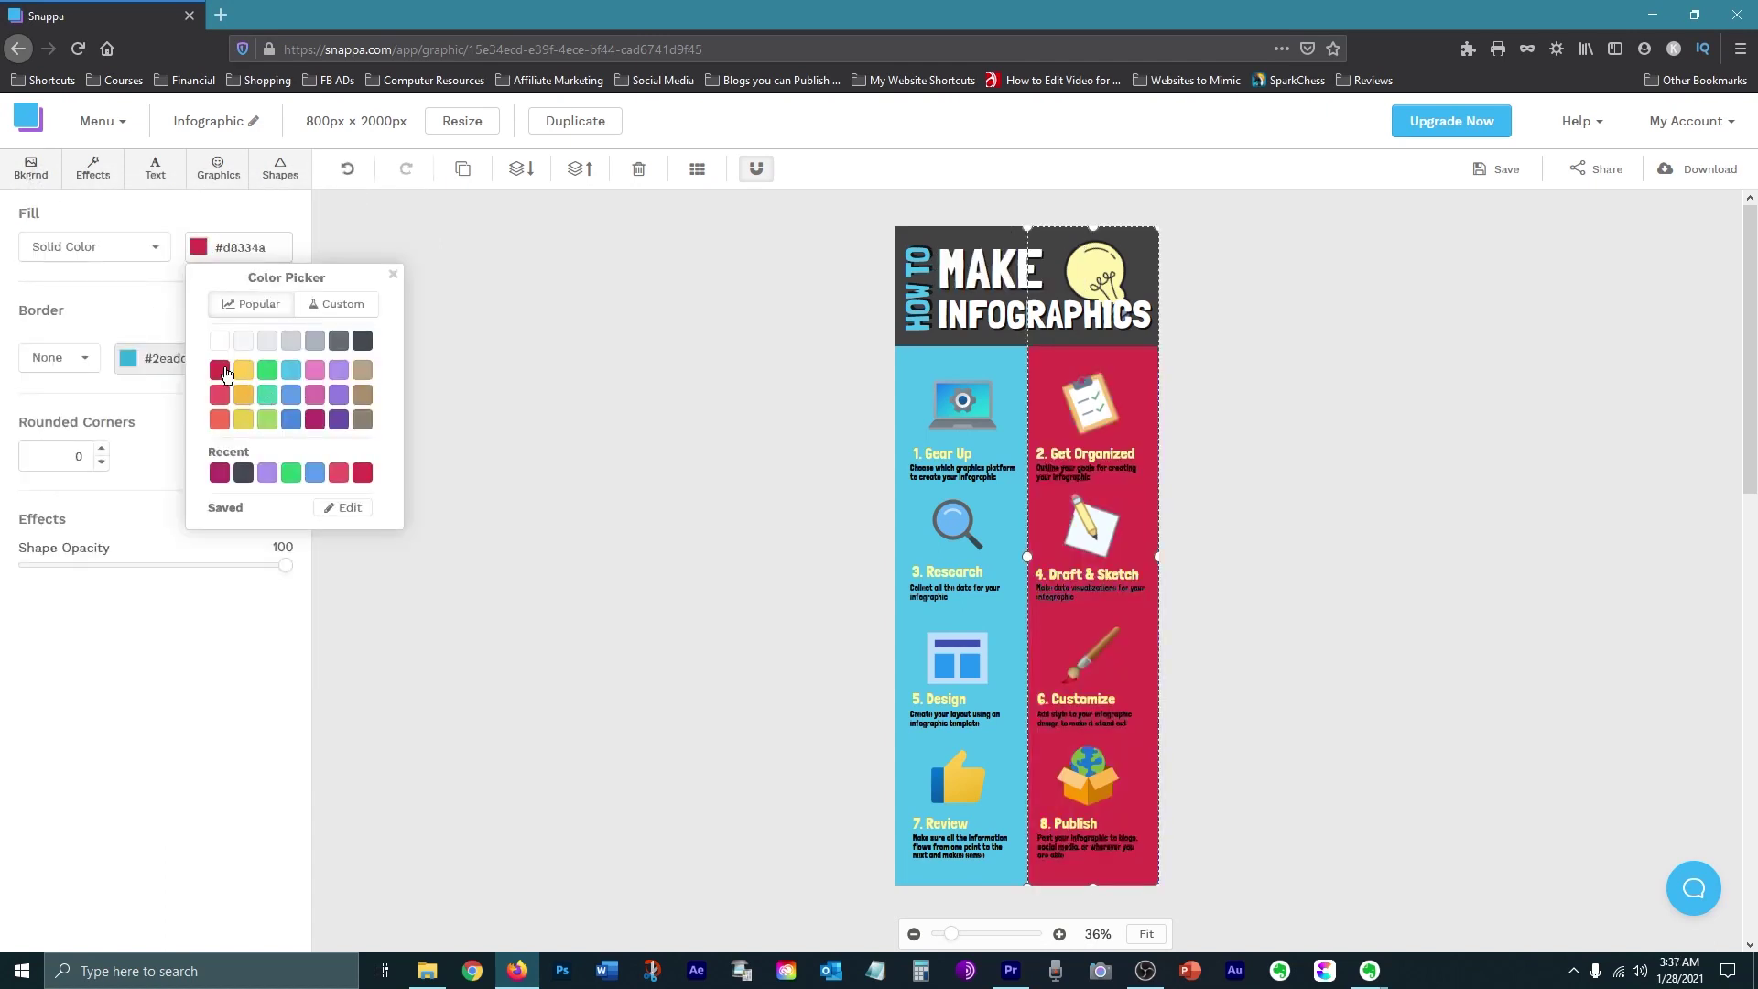
{"action": "left_click", "coordinate": [244, 382]}
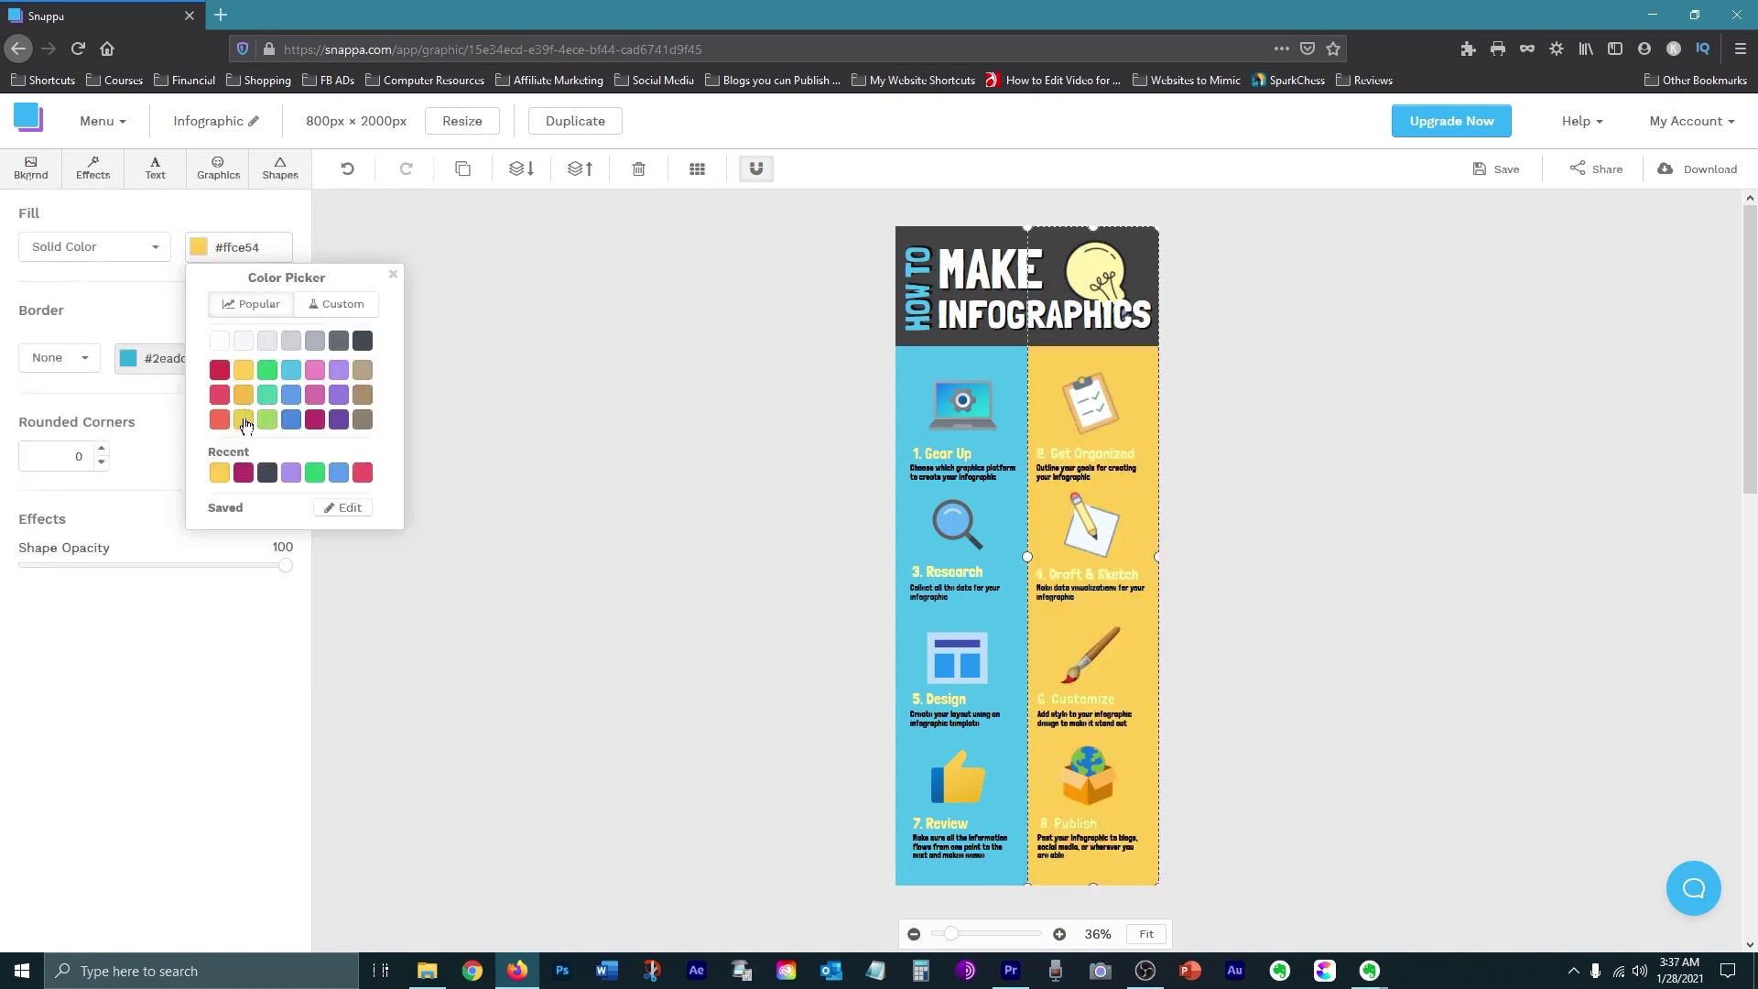